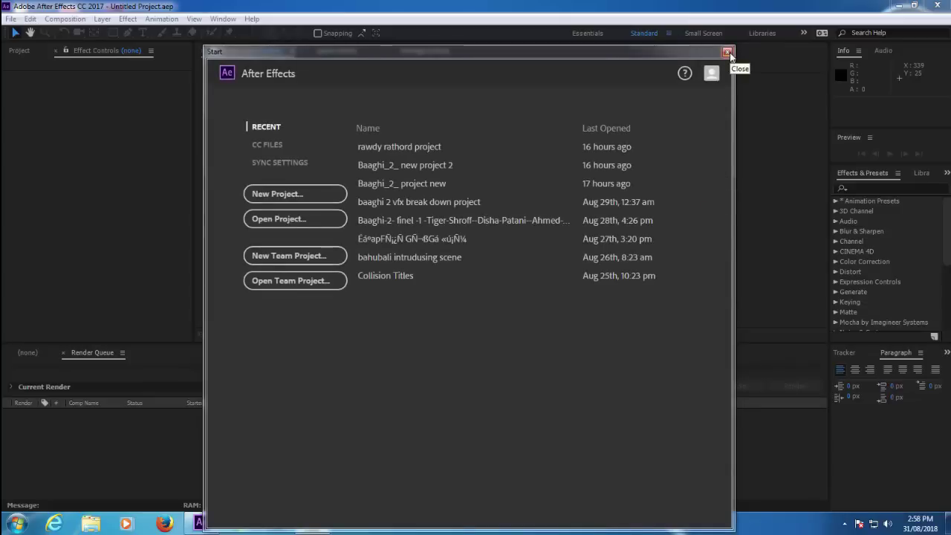
Dismiss the start screen and import the Get-Ready-To-Fight-Again video from the baghi 2 project folder
{"action": "left_click", "coordinate": [727, 52]}
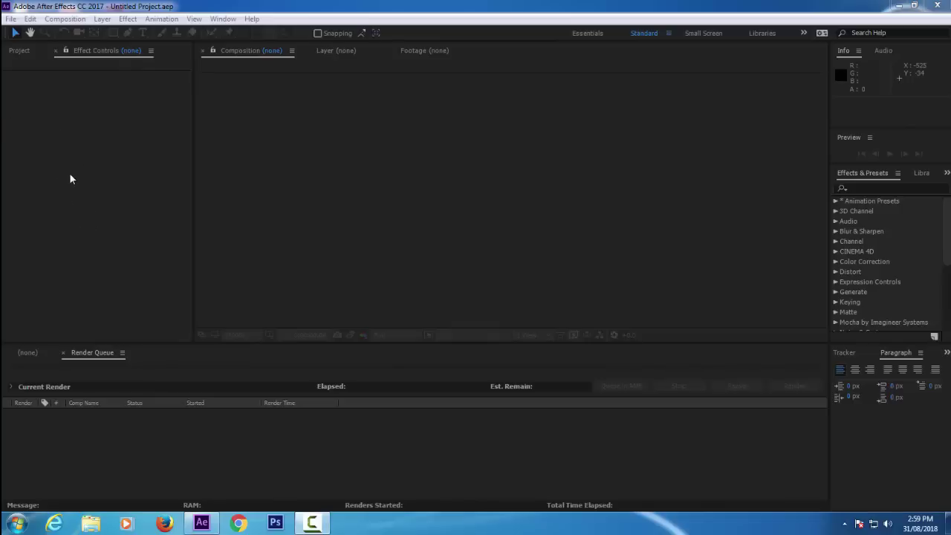
{"action": "left_click", "coordinate": [20, 51]}
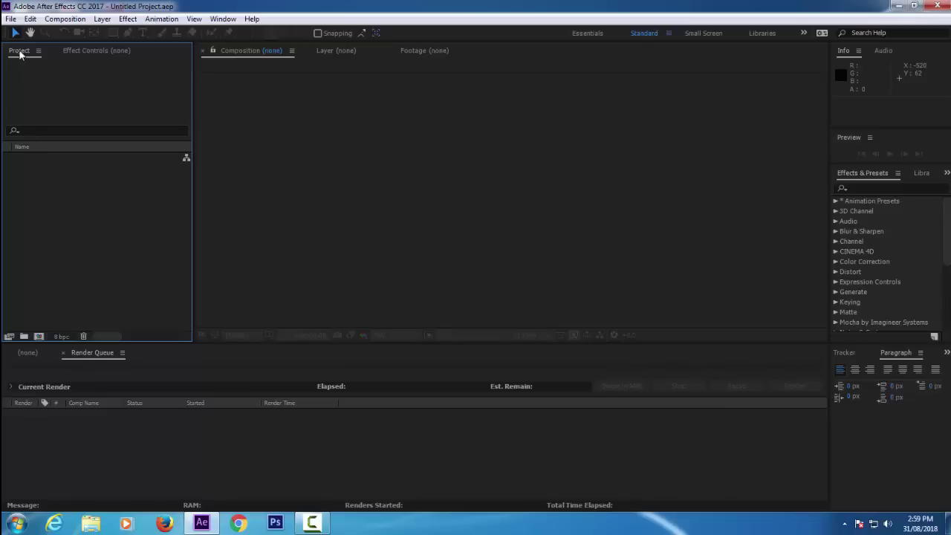
{"action": "double_click", "coordinate": [37, 186]}
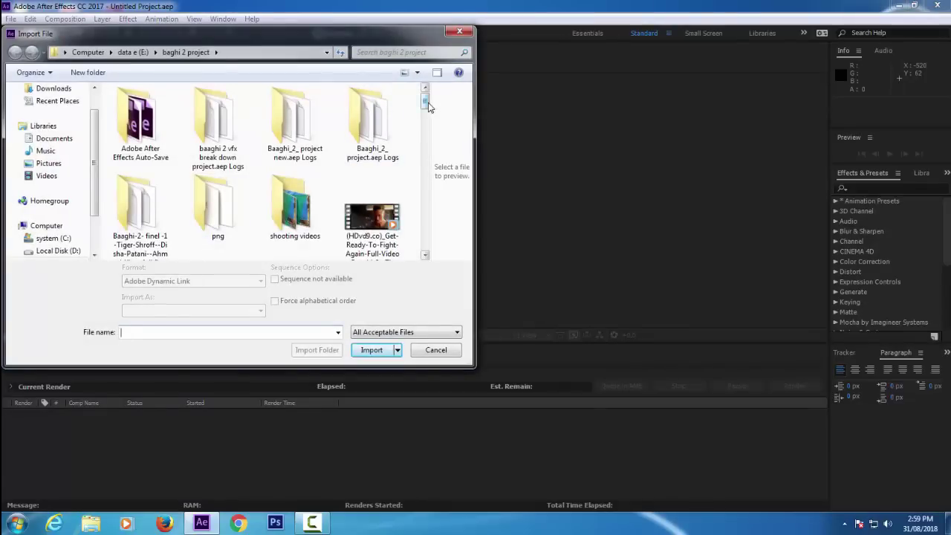
{"action": "left_click_drag", "start_coordinate": [426, 104], "coordinate": [426, 122]}
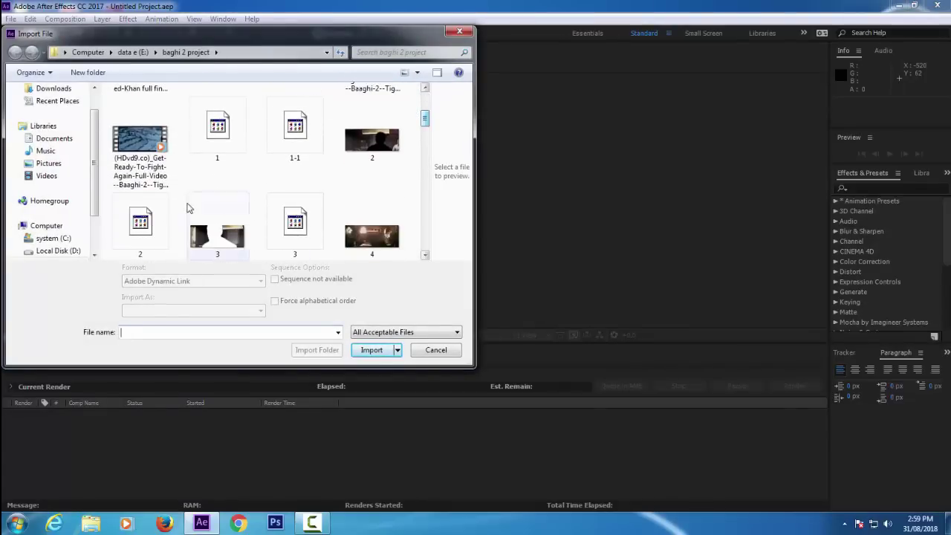
{"action": "left_click", "coordinate": [149, 146]}
{"action": "double_click", "coordinate": [149, 147]}
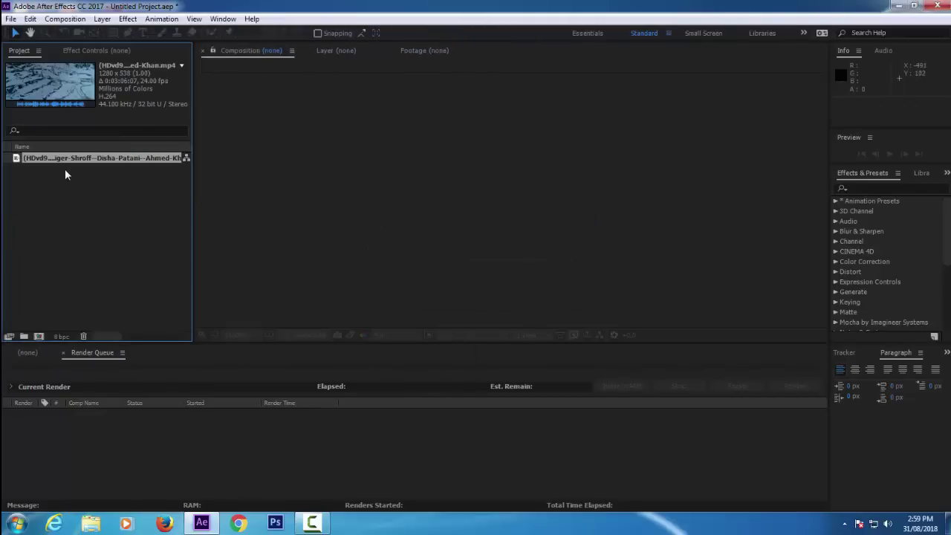
Create a composition from the imported video and shift its layer 0:00:13:16 earlier in the timeline
{"action": "left_click_drag", "start_coordinate": [51, 156], "coordinate": [38, 335]}
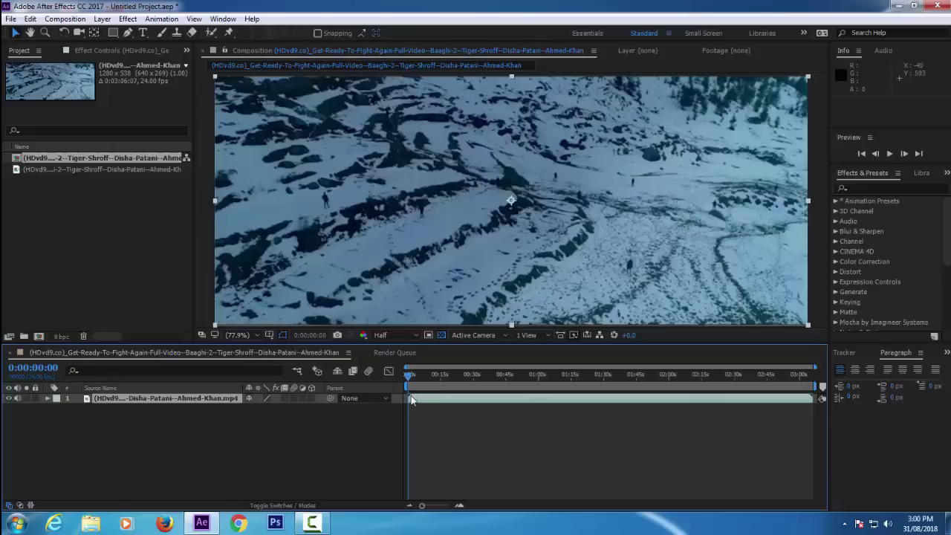
{"action": "left_click_drag", "start_coordinate": [538, 402], "coordinate": [511, 402]}
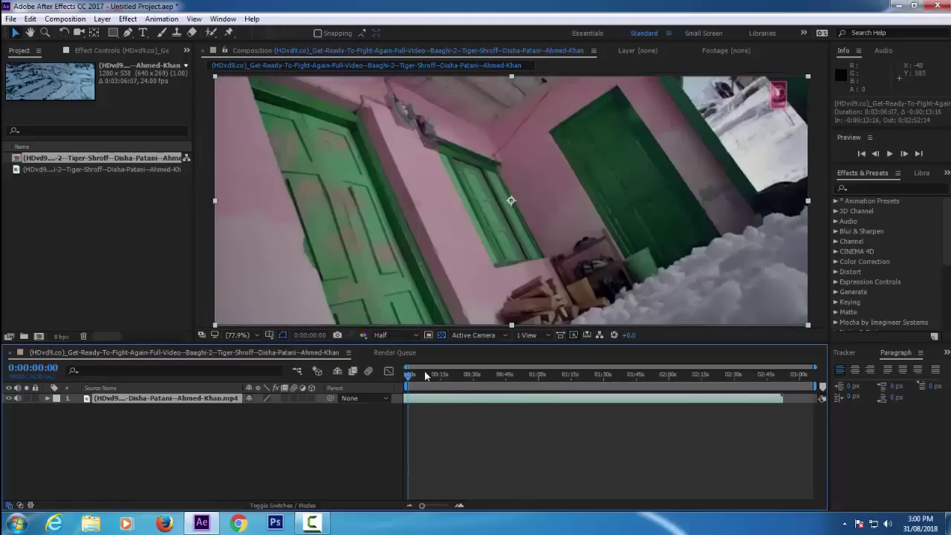
Set the start of the work area to 0:01:05:18, where the close-up of the man in front of the woman appears
{"action": "left_click_drag", "start_coordinate": [409, 376], "coordinate": [550, 378]}
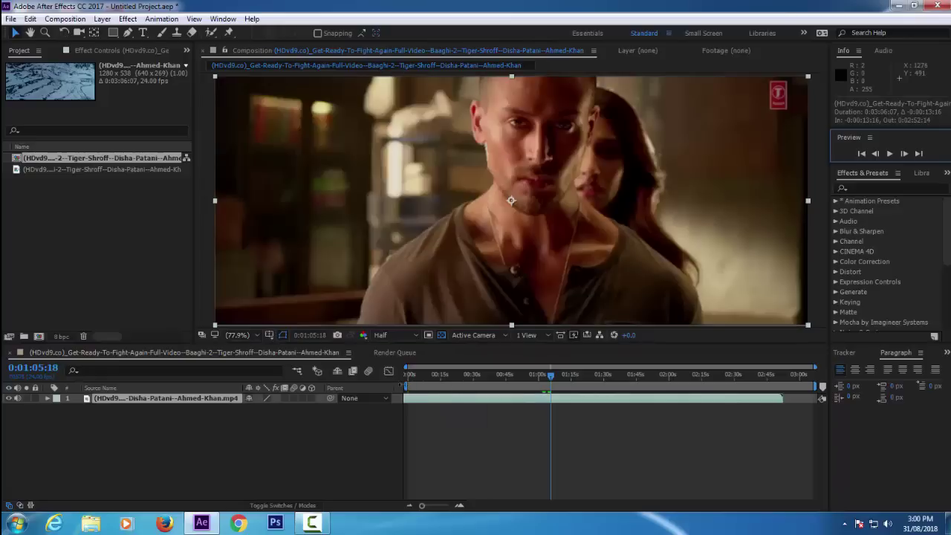
{"action": "left_click_drag", "start_coordinate": [407, 386], "coordinate": [550, 387]}
{"action": "left_click_drag", "start_coordinate": [421, 505], "coordinate": [454, 508]}
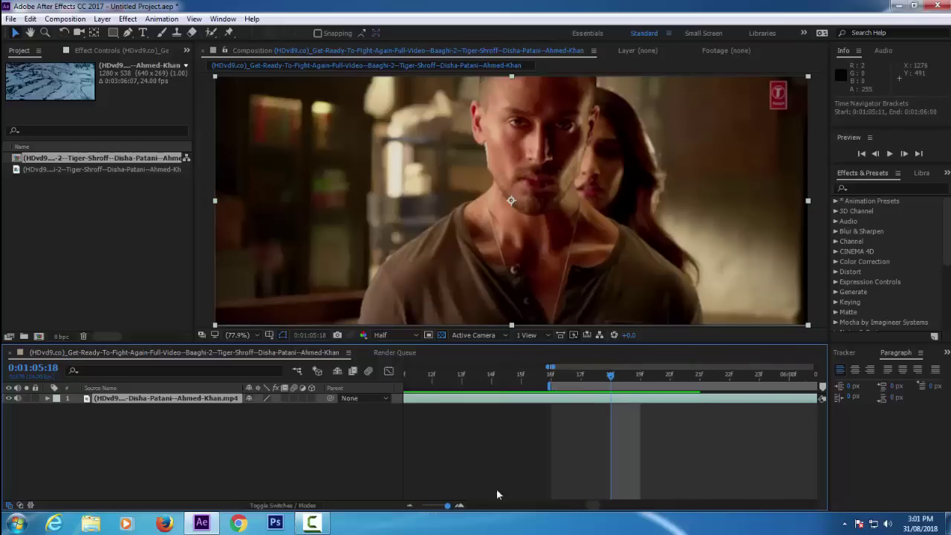
{"action": "left_click", "coordinate": [550, 385]}
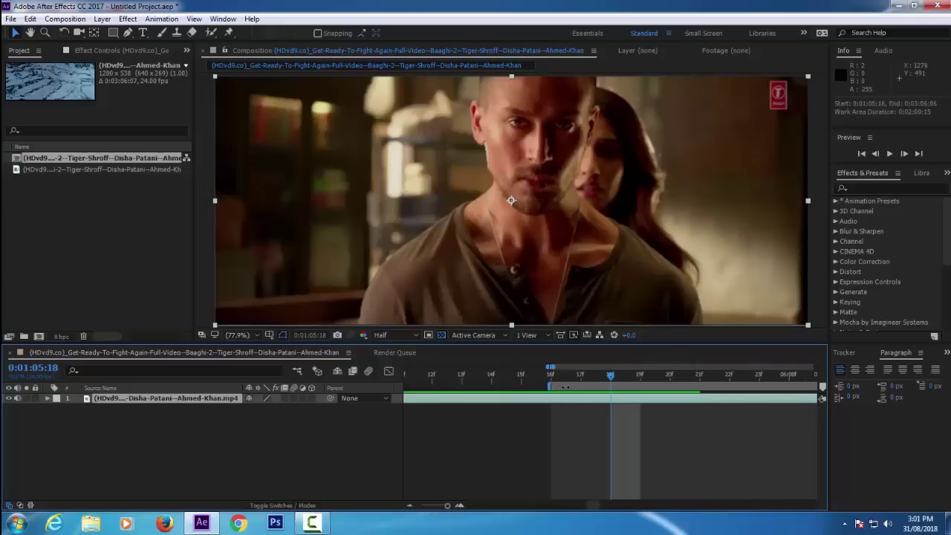
{"action": "left_click_drag", "start_coordinate": [553, 385], "coordinate": [600, 390]}
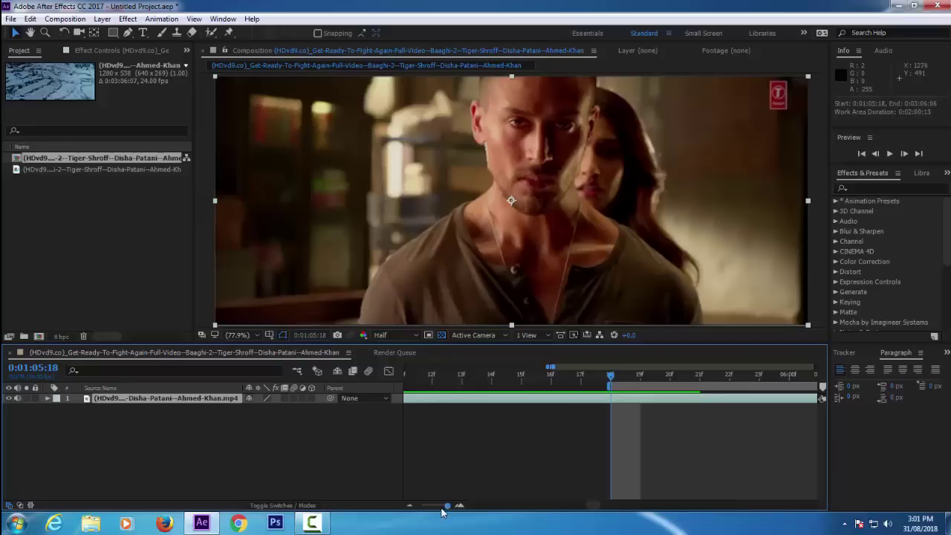
{"action": "left_click_drag", "start_coordinate": [447, 506], "coordinate": [400, 512]}
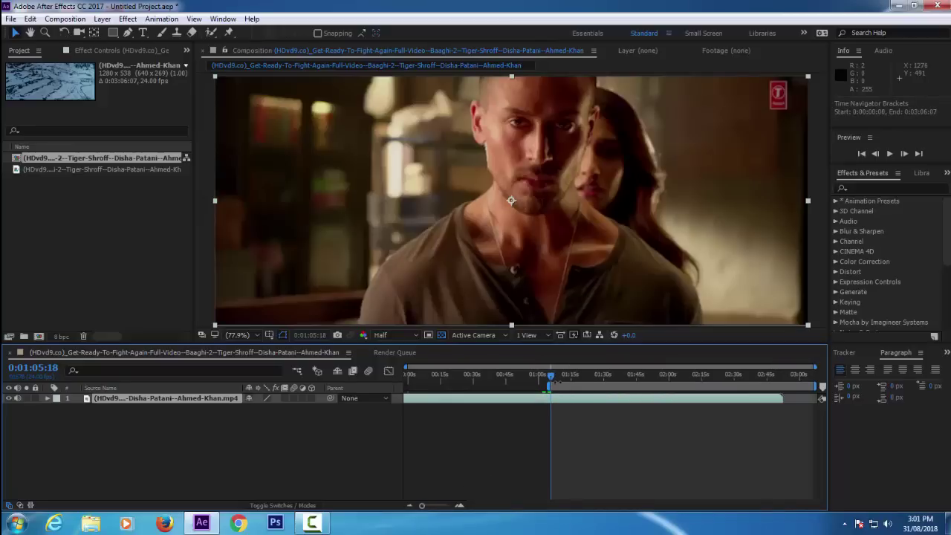
Move the playhead frame by frame to the first frame of the following wide shot, at 0:01:07:09
{"action": "left_click_drag", "start_coordinate": [552, 380], "coordinate": [558, 381]}
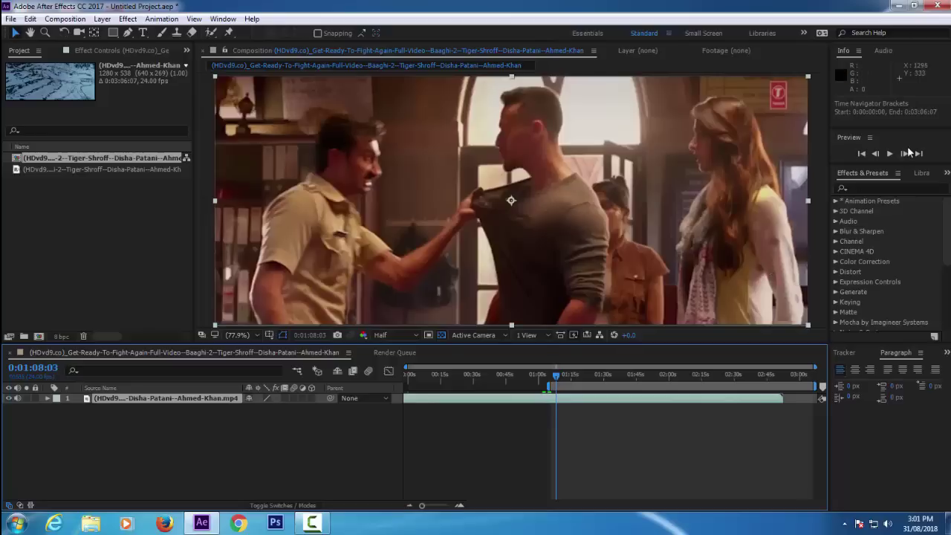
{"action": "left_click", "coordinate": [877, 153]}
{"action": "left_click", "coordinate": [878, 153]}
{"action": "left_click", "coordinate": [878, 153]}
{"action": "left_click", "coordinate": [878, 153]}
{"action": "left_click", "coordinate": [878, 153]}
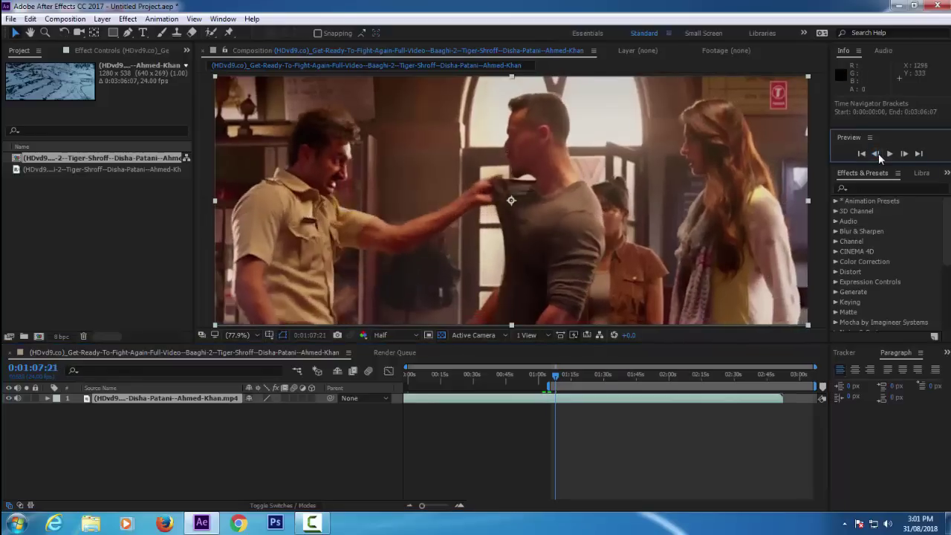
{"action": "left_click", "coordinate": [879, 153]}
{"action": "left_click", "coordinate": [878, 153]}
{"action": "left_click", "coordinate": [879, 153]}
{"action": "left_click", "coordinate": [878, 153]}
{"action": "left_click", "coordinate": [878, 153]}
{"action": "left_click", "coordinate": [878, 153]}
{"action": "left_click", "coordinate": [878, 153]}
{"action": "left_click", "coordinate": [878, 153]}
{"action": "left_click", "coordinate": [879, 153]}
{"action": "left_click", "coordinate": [878, 153]}
{"action": "left_click", "coordinate": [878, 153]}
{"action": "left_click", "coordinate": [878, 153]}
{"action": "left_click", "coordinate": [879, 153]}
{"action": "left_click", "coordinate": [904, 153]}
{"action": "left_click", "coordinate": [904, 154]}
{"action": "left_click", "coordinate": [904, 154]}
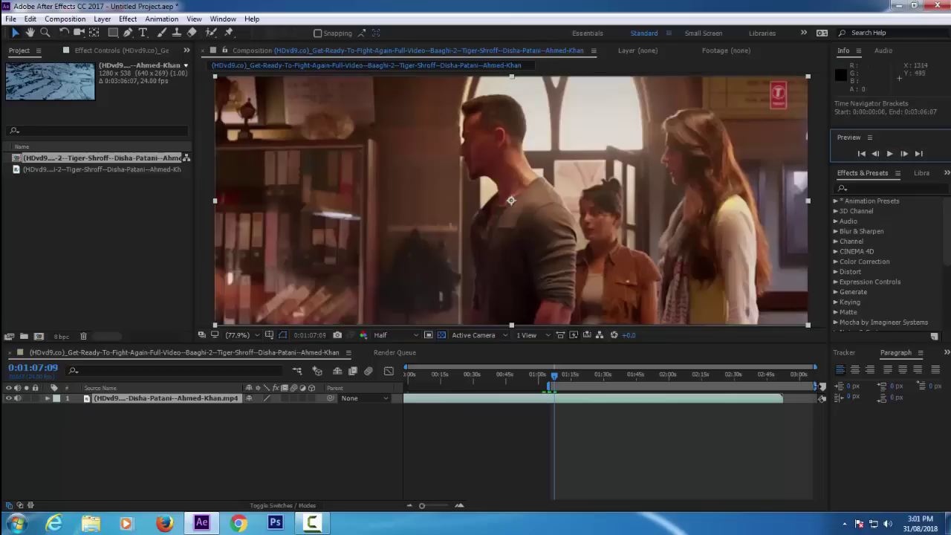
Set the end of the work area to 0:01:07:08 and place the playhead on that last close-up frame
{"action": "left_click_drag", "start_coordinate": [819, 387], "coordinate": [556, 400]}
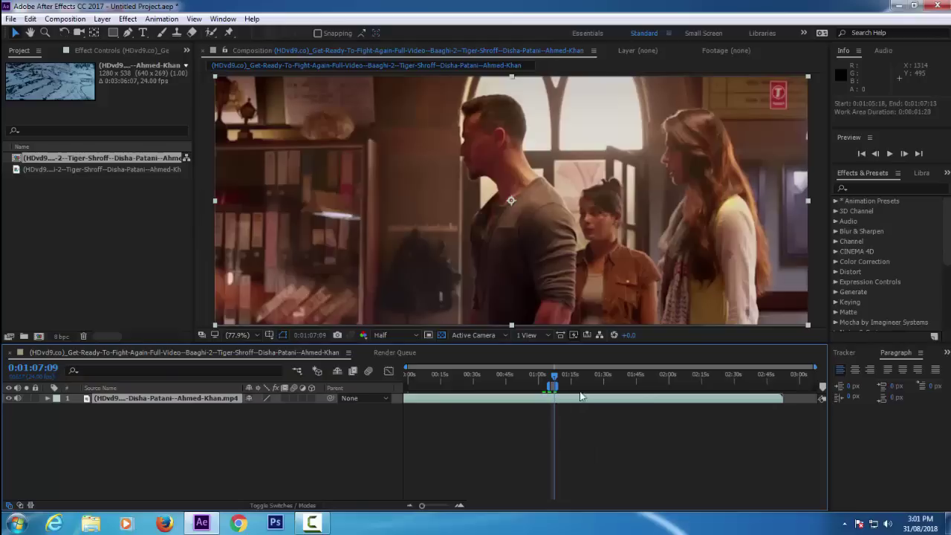
{"action": "left_click_drag", "start_coordinate": [421, 505], "coordinate": [448, 506]}
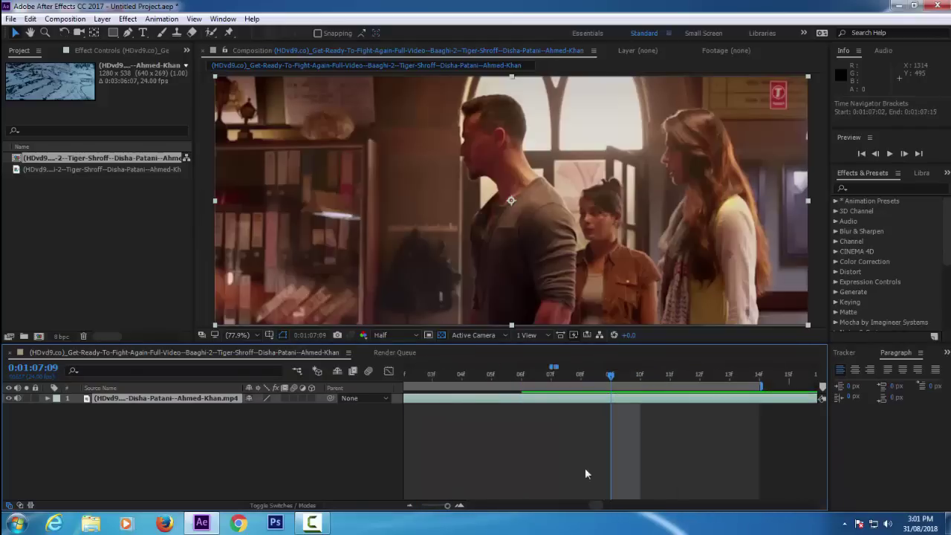
{"action": "left_click_drag", "start_coordinate": [761, 386], "coordinate": [630, 392]}
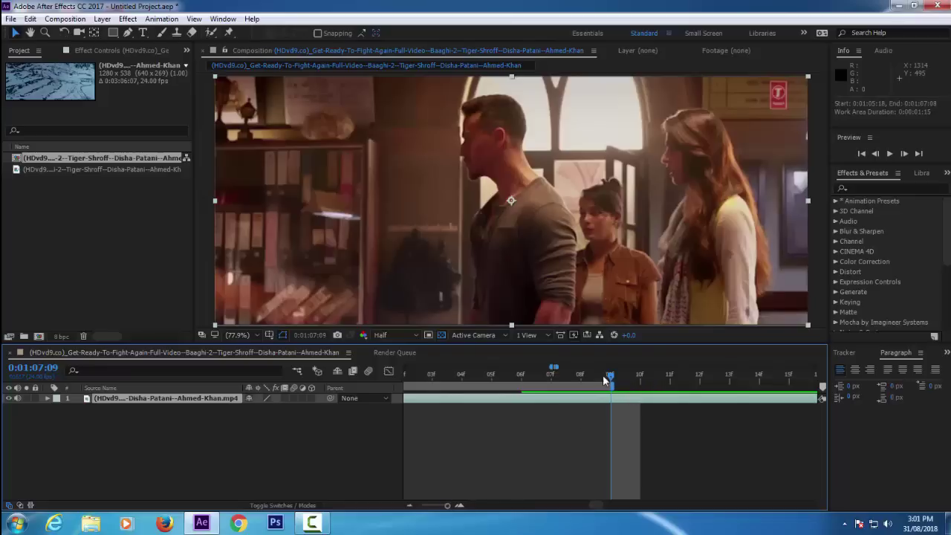
{"action": "left_click_drag", "start_coordinate": [612, 379], "coordinate": [582, 379]}
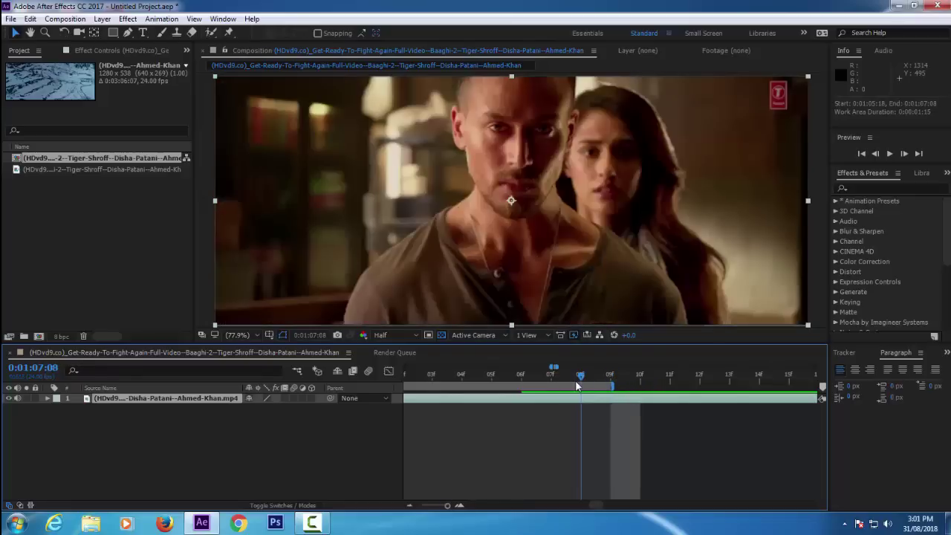
Trim the composition to the work area
{"action": "mouse_move", "coordinate": [453, 505]}
{"action": "left_mouse_down"}
{"action": "mouse_move", "coordinate": [409, 512]}
{"action": "mouse_move", "coordinate": [446, 504]}
{"action": "left_mouse_up"}
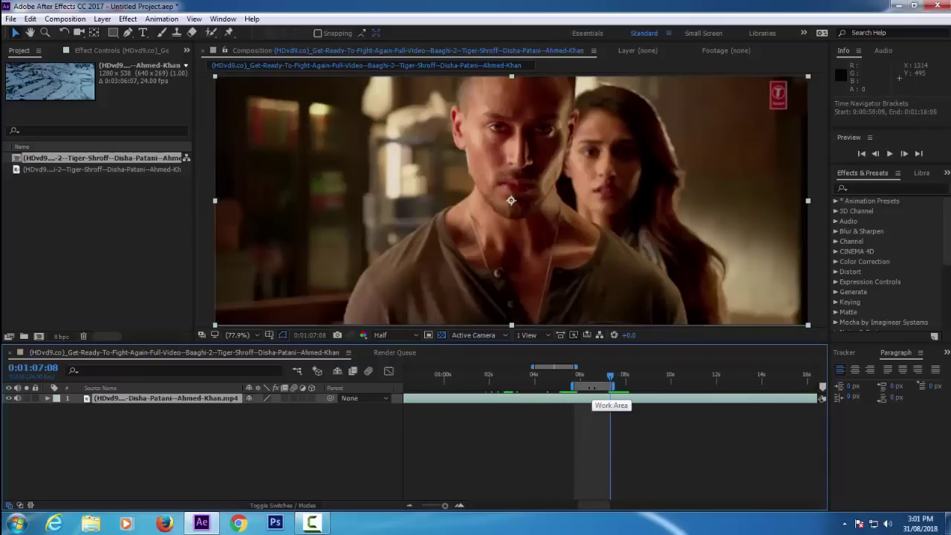
{"action": "right_click", "coordinate": [592, 388]}
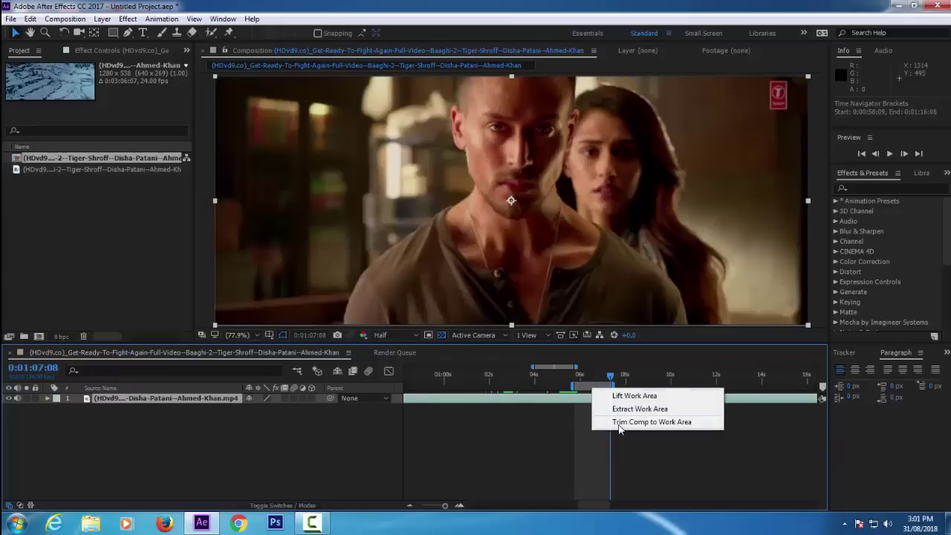
{"action": "left_click", "coordinate": [645, 423]}
{"action": "left_click", "coordinate": [645, 423]}
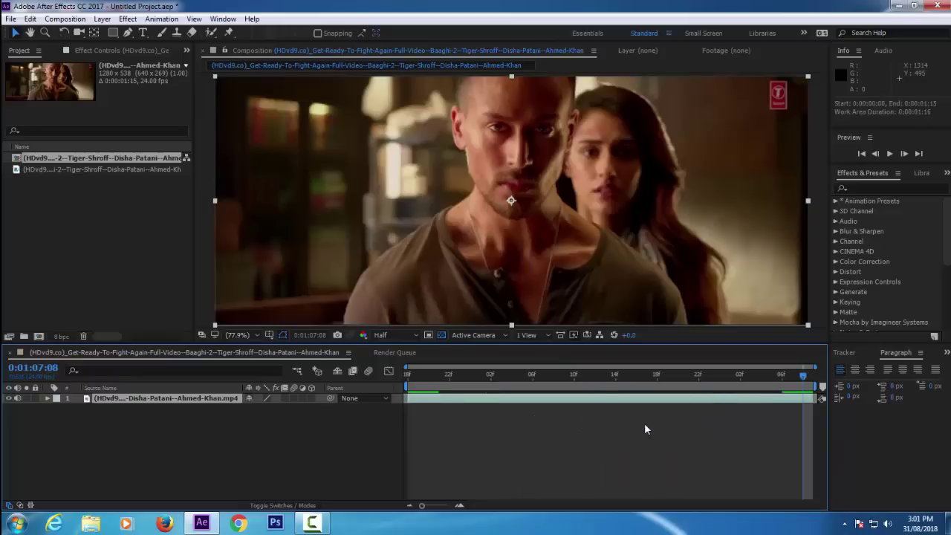
Preview the trimmed close-up shot and return the playhead to its first frame at 0:01:05:18
{"action": "key", "text": "space"}
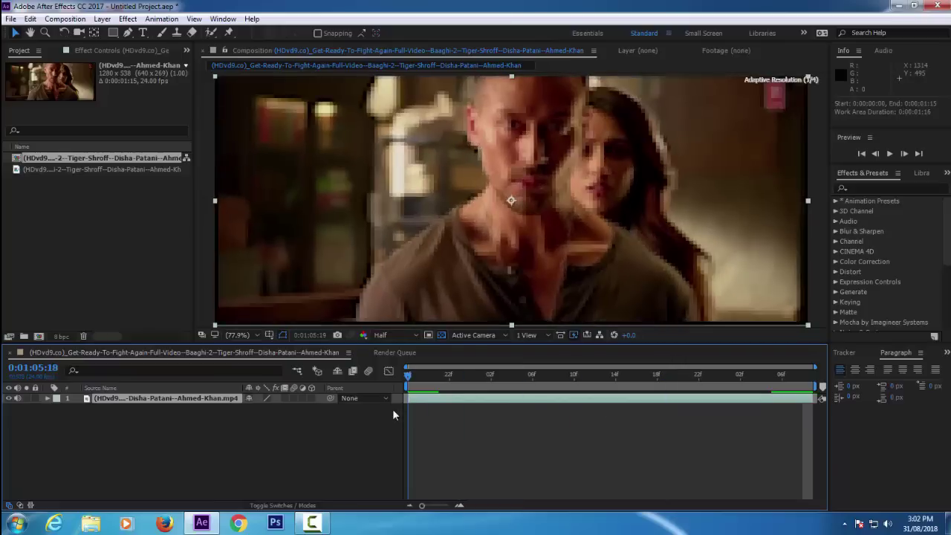
{"action": "key", "text": "space"}
{"action": "key", "text": "space"}
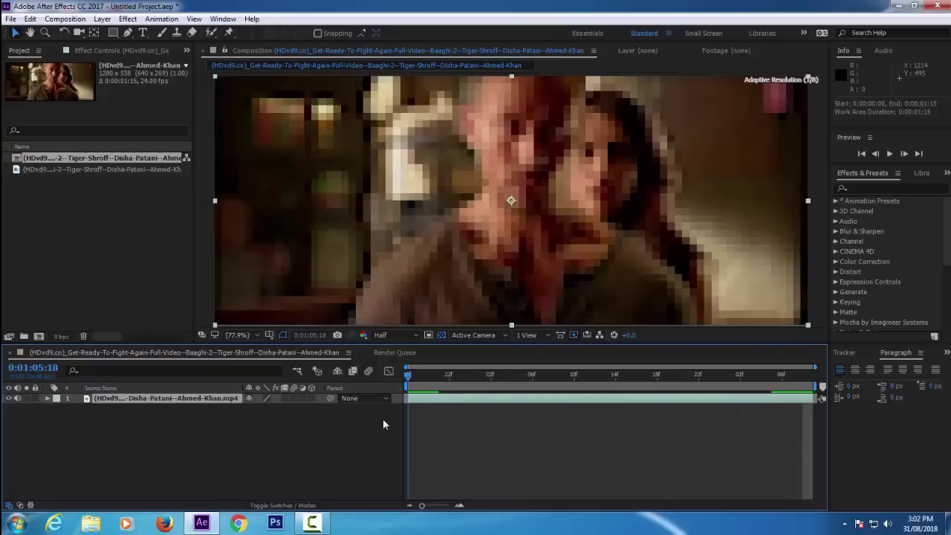
{"action": "key", "text": "space"}
{"action": "left_click_drag", "start_coordinate": [801, 377], "coordinate": [401, 380]}
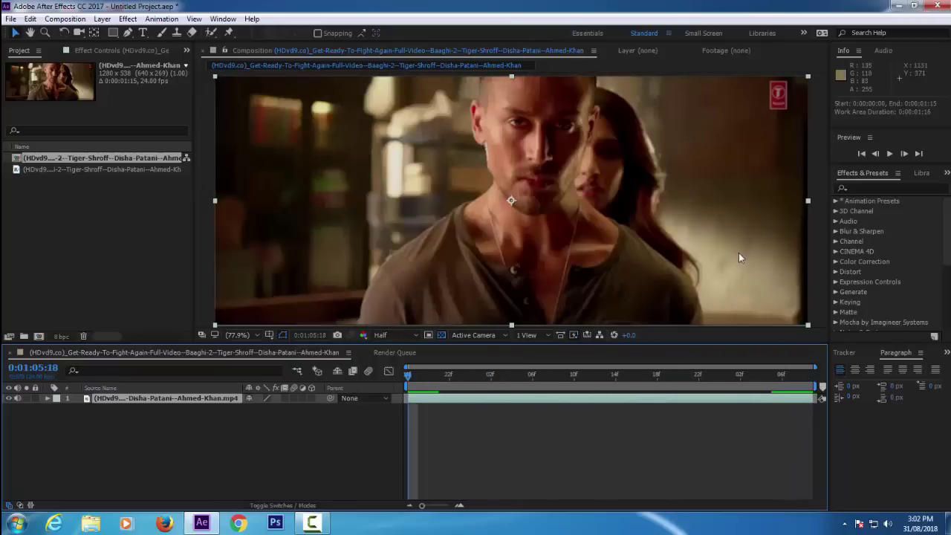
{"action": "left_click", "coordinate": [889, 153]}
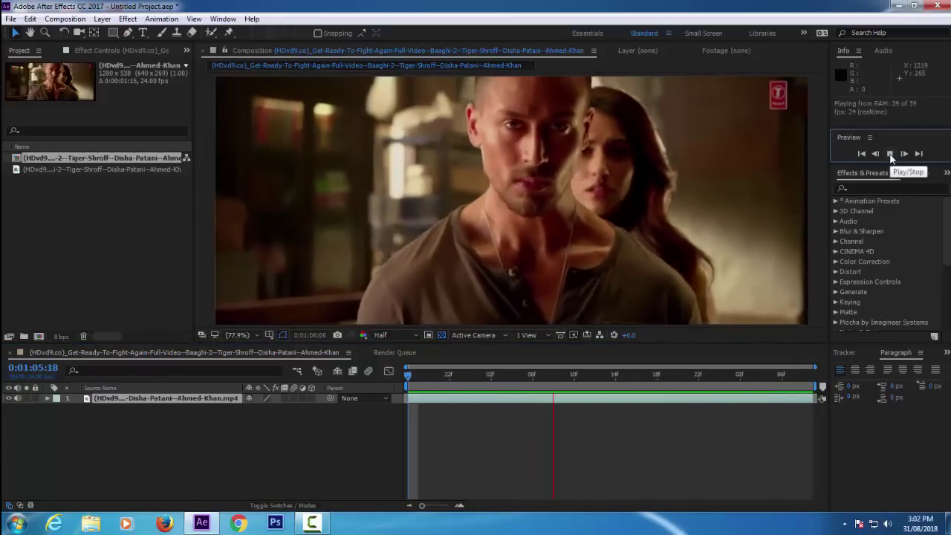
{"action": "left_click", "coordinate": [889, 153]}
{"action": "left_click", "coordinate": [599, 384]}
{"action": "left_click_drag", "start_coordinate": [599, 384], "coordinate": [410, 390]}
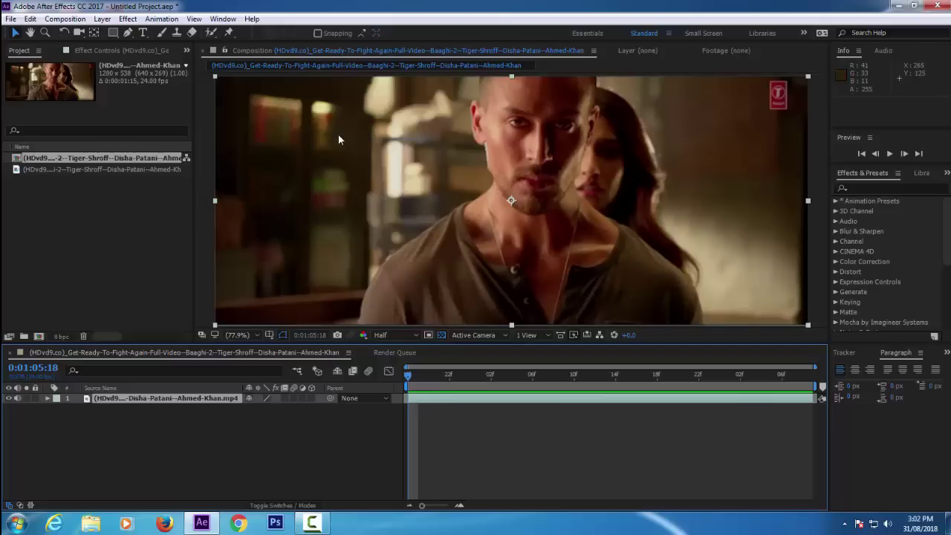
Start a mask on the clip layer with the Pen tool, tracing from the frame's lower edge up over the man's image-left shoulder
{"action": "left_click", "coordinate": [127, 34]}
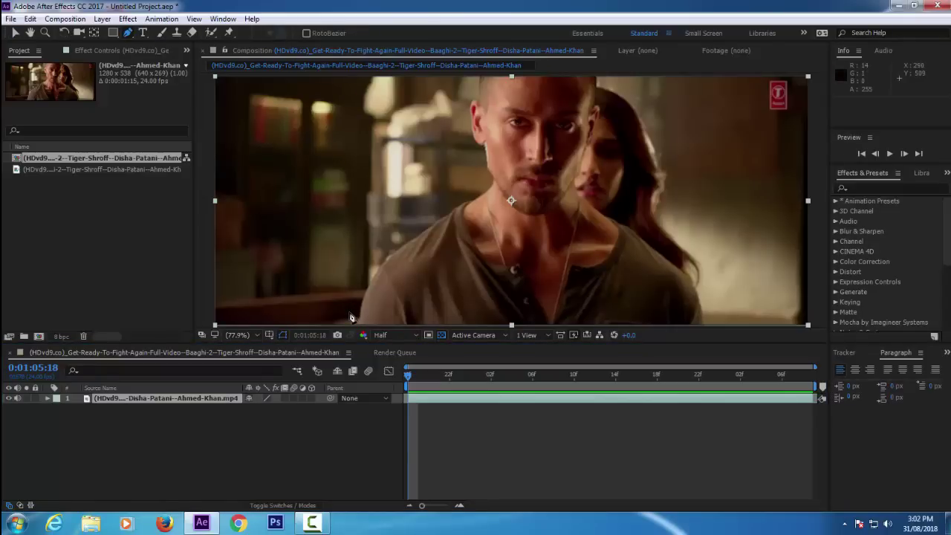
{"action": "key", "text": "comma"}
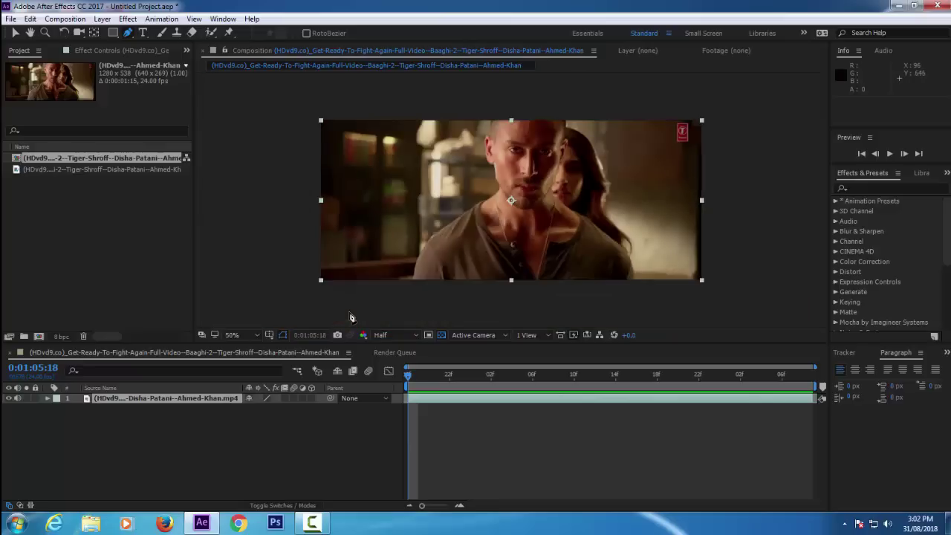
{"action": "key", "text": "period"}
{"action": "key", "text": "comma"}
{"action": "key", "text": "comma"}
{"action": "key", "text": "period"}
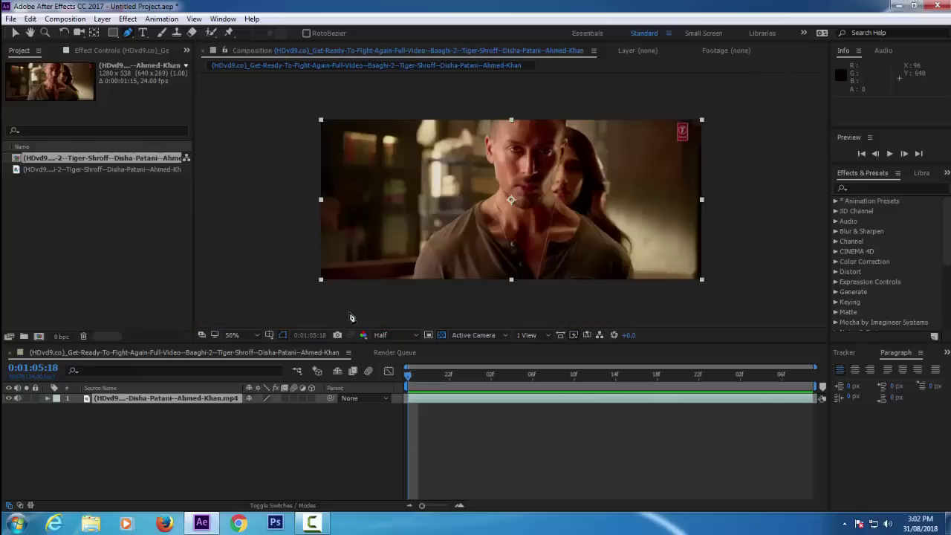
{"action": "key", "text": "period"}
{"action": "key", "text": "comma"}
{"action": "key", "text": "comma"}
{"action": "key", "text": "period"}
{"action": "key", "text": "period"}
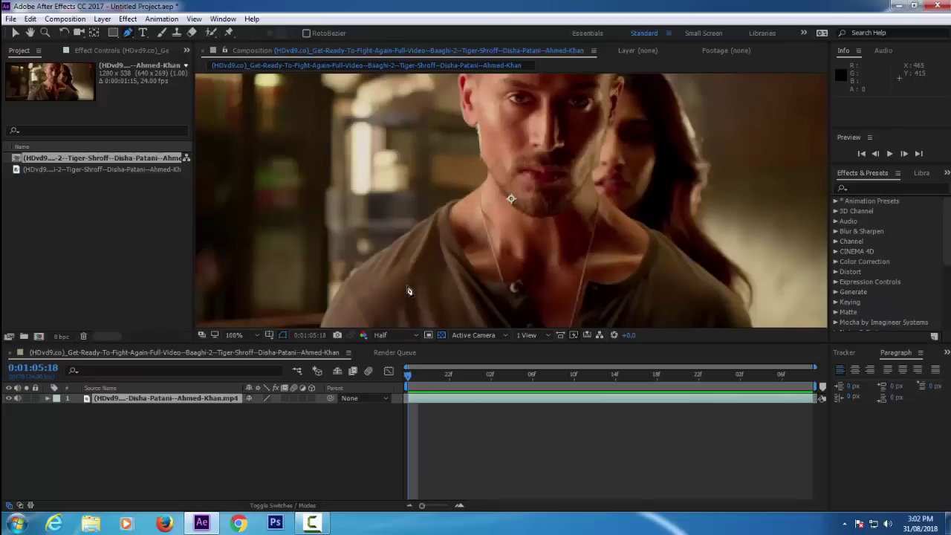
{"action": "key", "text": "space"}
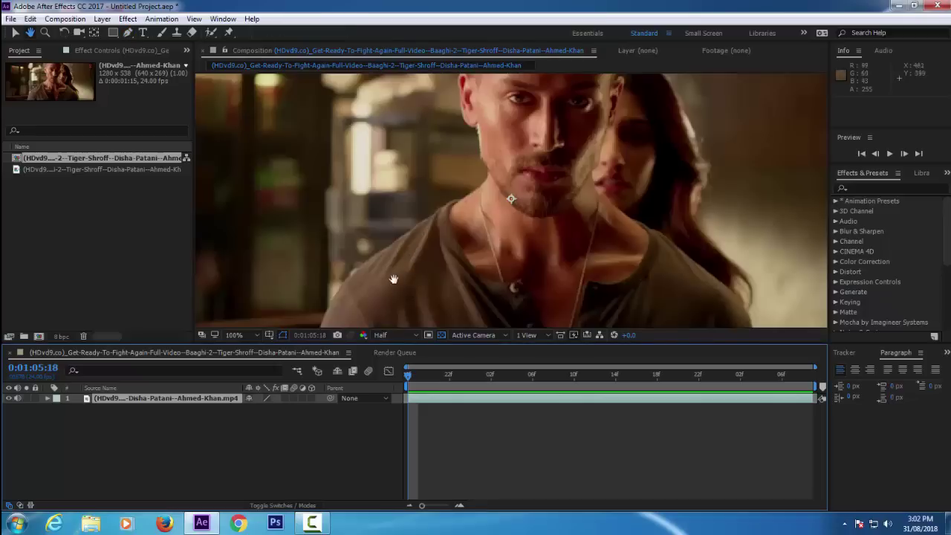
{"action": "left_click_drag", "start_coordinate": [389, 295], "coordinate": [439, 251]}
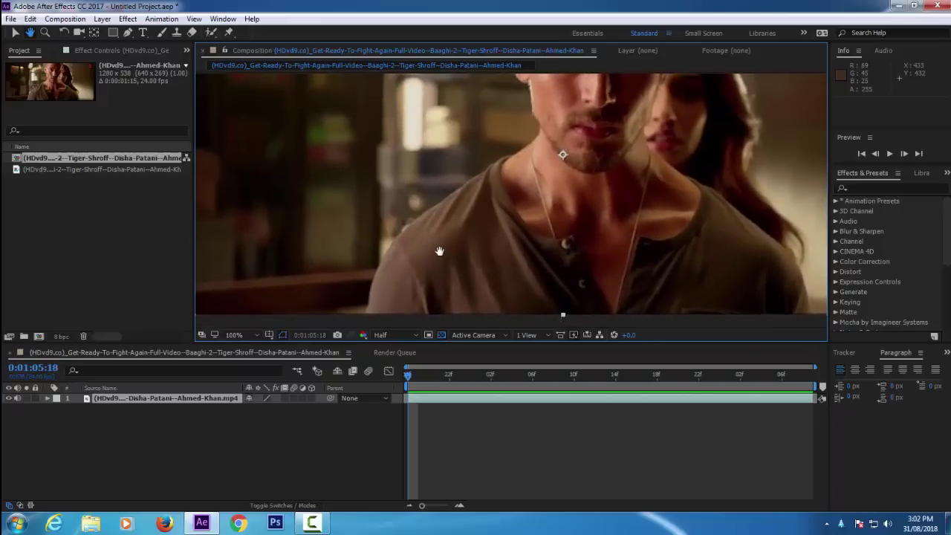
{"action": "key", "text": "g"}
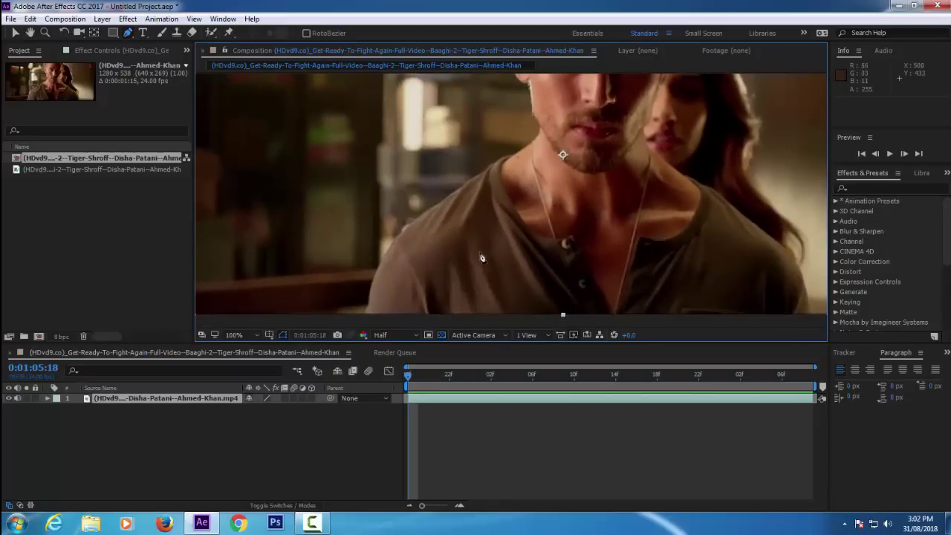
{"action": "left_click", "coordinate": [365, 315]}
{"action": "left_click", "coordinate": [368, 300]}
{"action": "left_click", "coordinate": [371, 280]}
{"action": "left_click", "coordinate": [389, 244]}
{"action": "left_click", "coordinate": [417, 218]}
{"action": "left_click", "coordinate": [466, 182]}
Continue the mask path along the collar and the side of the neck to the man's lower jaw
{"action": "left_click", "coordinate": [502, 158]}
{"action": "left_click", "coordinate": [511, 154]}
{"action": "left_click", "coordinate": [522, 148]}
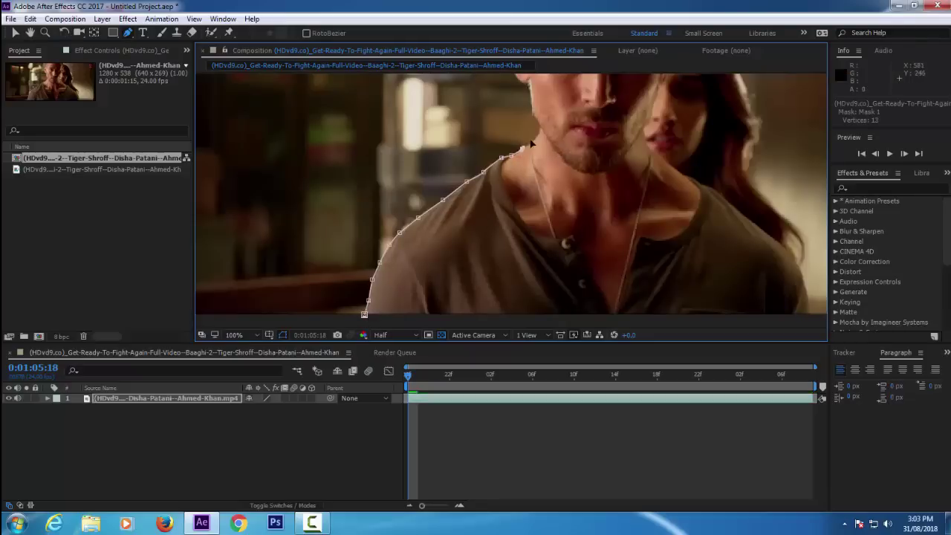
{"action": "left_click", "coordinate": [530, 144]}
{"action": "left_click", "coordinate": [537, 139]}
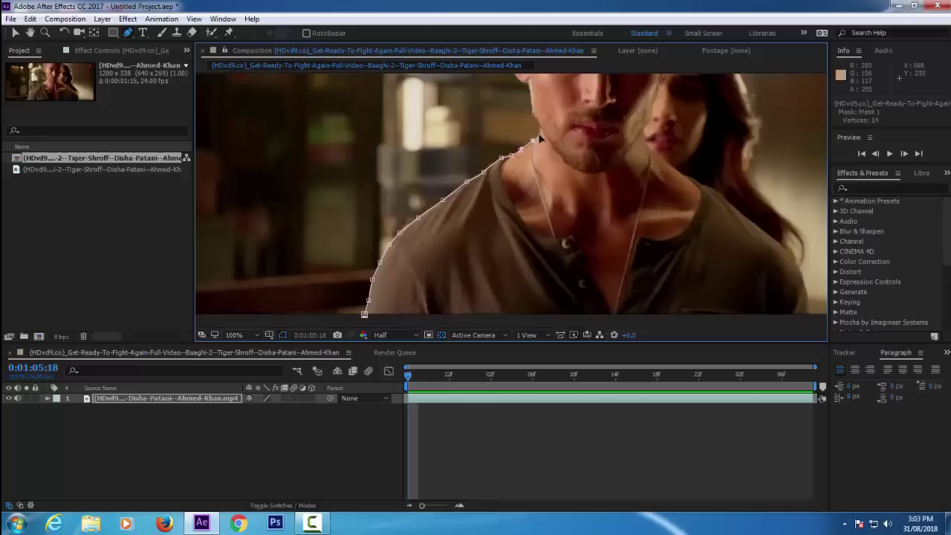
{"action": "left_click", "coordinate": [541, 133]}
{"action": "left_click", "coordinate": [541, 124]}
{"action": "left_click", "coordinate": [536, 114]}
{"action": "left_click_drag", "start_coordinate": [534, 108], "coordinate": [581, 249]}
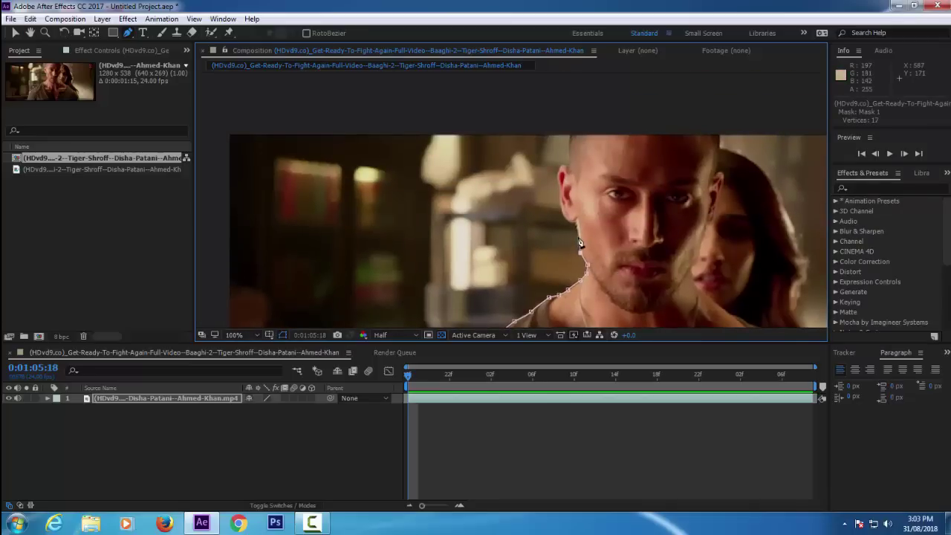
Trace the mask path up the jaw and around the image-left ear to the side of the head
{"action": "left_click", "coordinate": [581, 244]}
{"action": "left_click", "coordinate": [577, 231]}
{"action": "left_click", "coordinate": [570, 224]}
{"action": "left_click", "coordinate": [563, 211]}
{"action": "left_click", "coordinate": [560, 197]}
{"action": "left_click", "coordinate": [559, 184]}
{"action": "left_click", "coordinate": [558, 177]}
{"action": "left_click", "coordinate": [556, 169]}
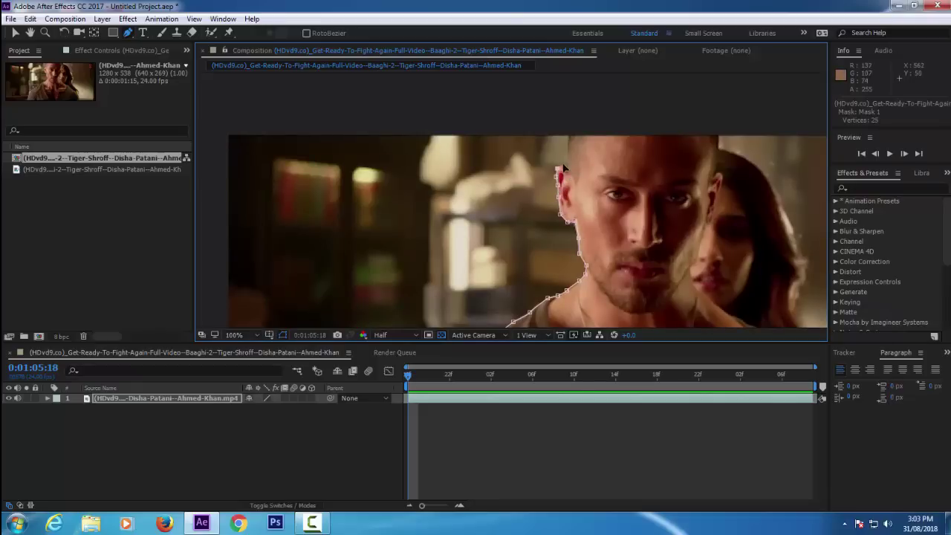
{"action": "left_click", "coordinate": [562, 165]}
{"action": "left_click", "coordinate": [568, 154]}
Extend the mask path across the top of the head along the frame edge and down to the image-right ear
{"action": "scroll", "coordinate": [569, 157], "scroll_direction": "up", "scroll_amount": 2}
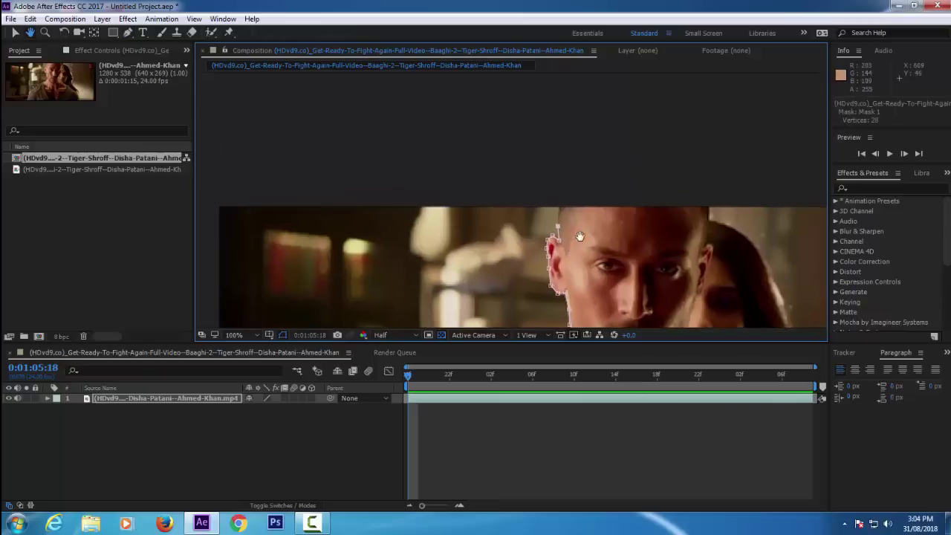
{"action": "left_click", "coordinate": [559, 208]}
{"action": "left_click", "coordinate": [709, 209]}
{"action": "left_click", "coordinate": [709, 223]}
{"action": "left_click", "coordinate": [707, 234]}
{"action": "left_click", "coordinate": [704, 246]}
{"action": "left_click", "coordinate": [711, 248]}
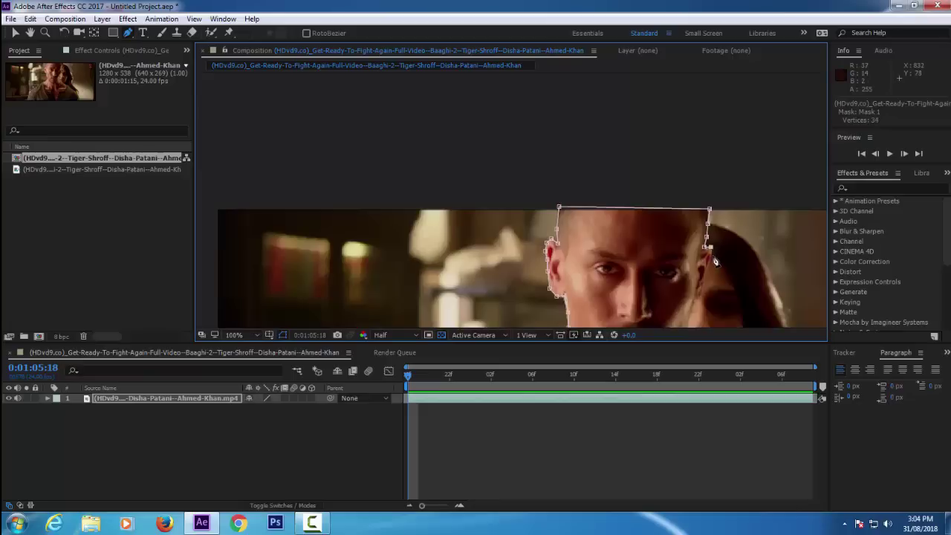
Trace the mask path around the image-right ear and down the cheek, separating the man from the woman behind him
{"action": "scroll", "coordinate": [714, 260], "scroll_direction": "down", "scroll_amount": 3}
{"action": "left_click", "coordinate": [709, 150]}
{"action": "left_click", "coordinate": [705, 165]}
{"action": "left_click", "coordinate": [702, 178]}
{"action": "left_click", "coordinate": [699, 188]}
{"action": "left_click", "coordinate": [695, 197]}
{"action": "left_click", "coordinate": [692, 207]}
{"action": "left_click", "coordinate": [687, 220]}
{"action": "left_click", "coordinate": [682, 236]}
{"action": "left_click", "coordinate": [679, 246]}
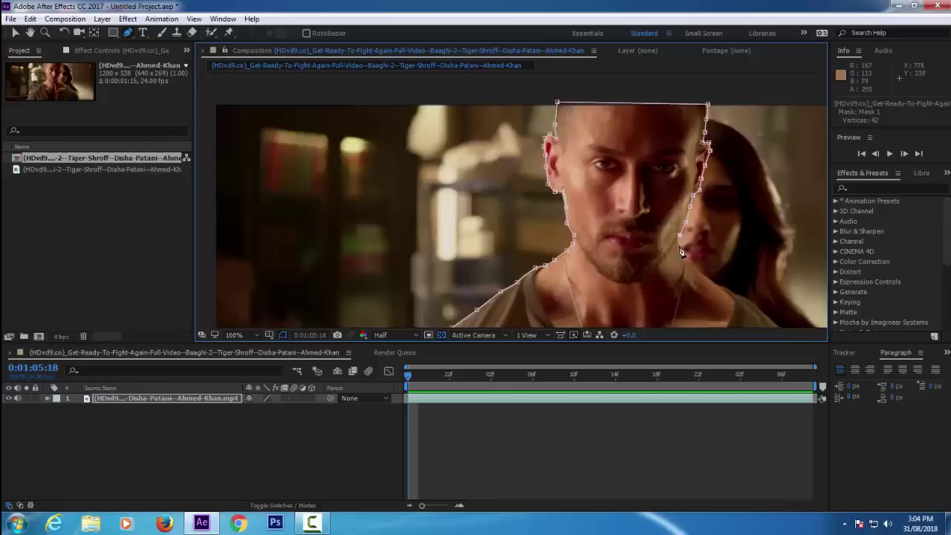
Continue the mask path down the image-right side of the neck to the shirt collar
{"action": "left_click_drag", "start_coordinate": [645, 181], "coordinate": [635, 154]}
{"action": "left_click", "coordinate": [634, 165]}
{"action": "left_click", "coordinate": [642, 176]}
{"action": "left_click", "coordinate": [655, 186]}
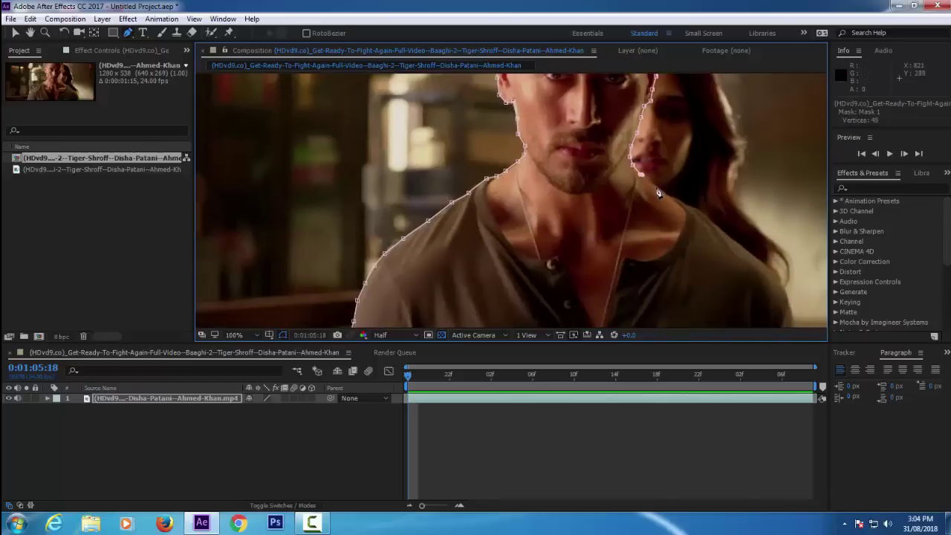
{"action": "left_click", "coordinate": [668, 194]}
{"action": "left_click", "coordinate": [679, 199]}
{"action": "left_click", "coordinate": [691, 207]}
{"action": "left_click", "coordinate": [704, 214]}
Trace the mask path over the image-right shoulder and sleeve to the frame's lower edge and close it at its starting point
{"action": "left_click", "coordinate": [715, 221]}
{"action": "left_click", "coordinate": [725, 231]}
{"action": "left_click", "coordinate": [735, 241]}
{"action": "left_click", "coordinate": [749, 250]}
{"action": "left_click", "coordinate": [761, 260]}
{"action": "left_click", "coordinate": [774, 270]}
{"action": "left_click_drag", "start_coordinate": [778, 277], "coordinate": [701, 170]}
{"action": "left_click", "coordinate": [704, 199]}
{"action": "left_click", "coordinate": [711, 216]}
{"action": "left_click", "coordinate": [715, 232]}
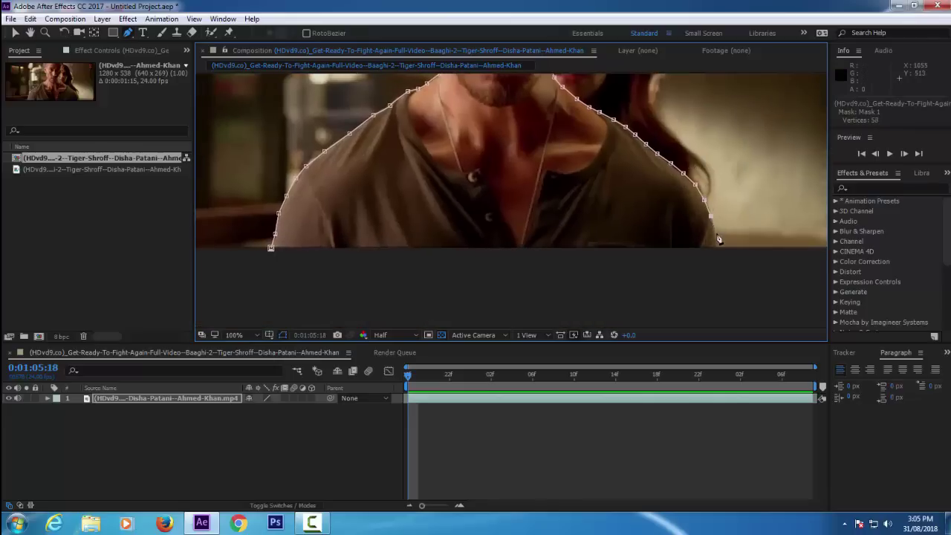
{"action": "left_click", "coordinate": [717, 247]}
{"action": "left_click", "coordinate": [271, 248]}
{"action": "scroll", "coordinate": [472, 311], "scroll_direction": "down", "scroll_amount": 2}
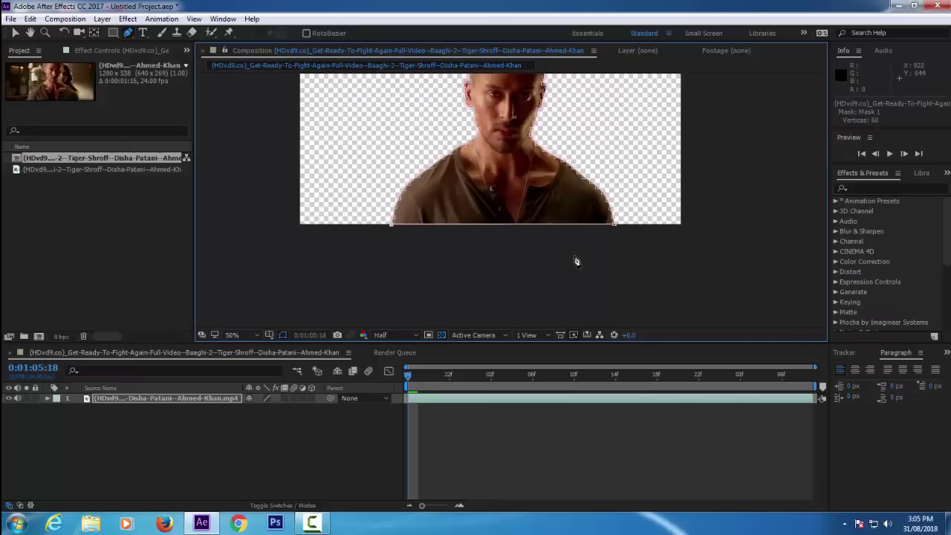
Inspect the edges of the masked cut-out, preview the shot, and return the playhead to its first frame at 0:01:05:18
{"action": "left_click", "coordinate": [30, 32]}
{"action": "left_click_drag", "start_coordinate": [588, 111], "coordinate": [597, 163]}
{"action": "key", "text": "/"}
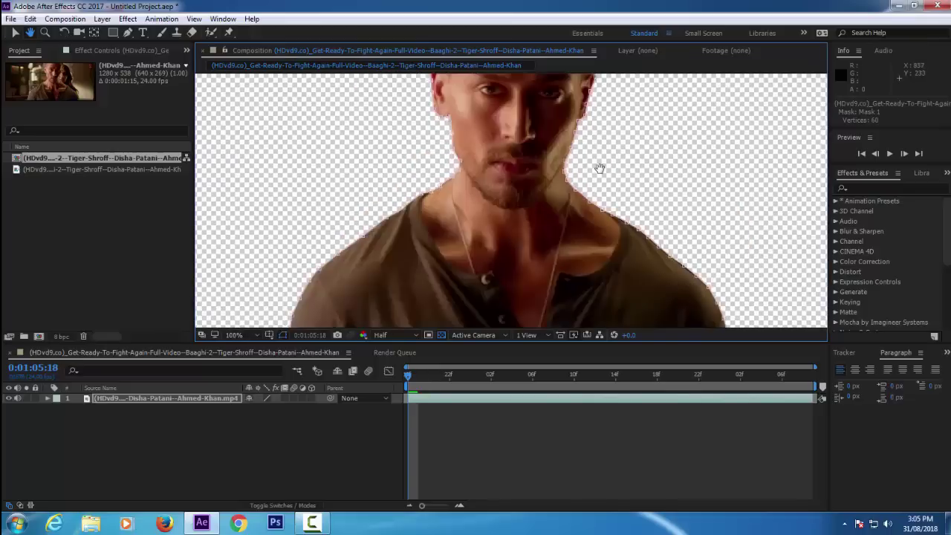
{"action": "key", "text": "comma"}
{"action": "key", "text": "comma"}
{"action": "key", "text": "period"}
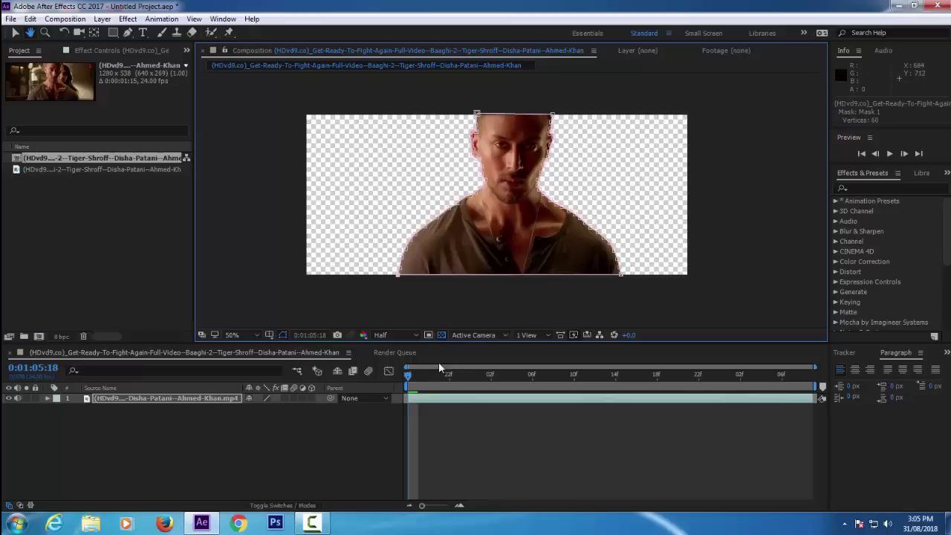
{"action": "mouse_move", "coordinate": [407, 373]}
{"action": "left_mouse_down"}
{"action": "mouse_move", "coordinate": [455, 379]}
{"action": "mouse_move", "coordinate": [399, 382]}
{"action": "mouse_move", "coordinate": [562, 381]}
{"action": "mouse_move", "coordinate": [405, 383]}
{"action": "left_mouse_up"}
{"action": "left_click", "coordinate": [891, 154]}
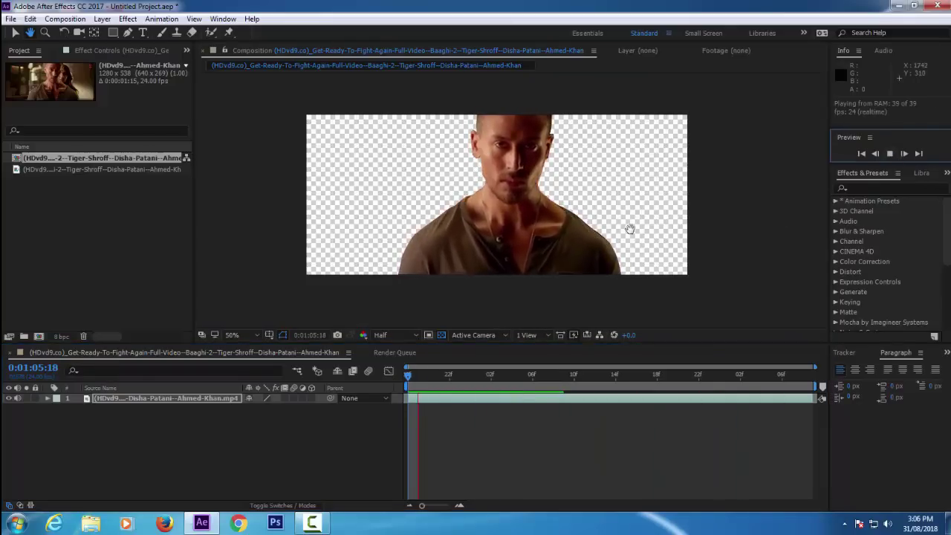
{"action": "left_click", "coordinate": [892, 158]}
{"action": "left_click", "coordinate": [463, 394]}
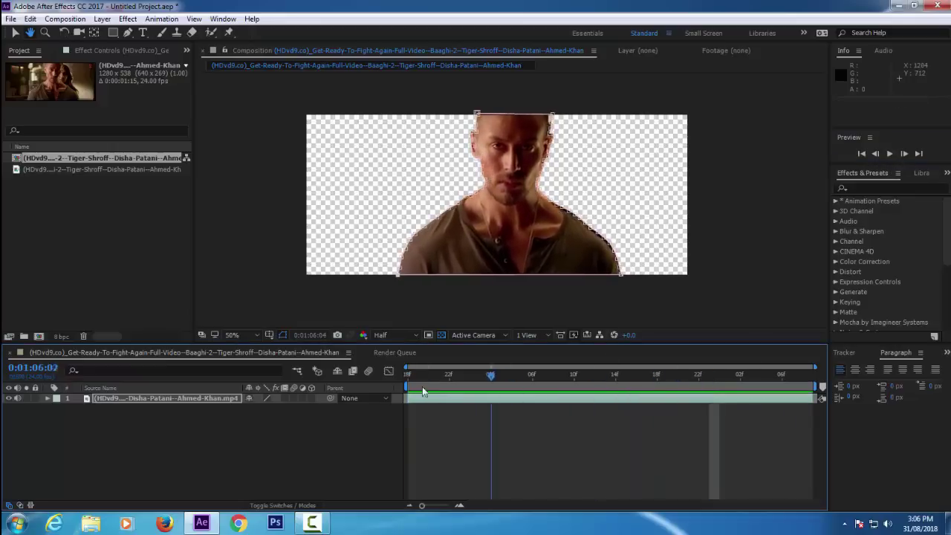
{"action": "key", "text": "Home"}
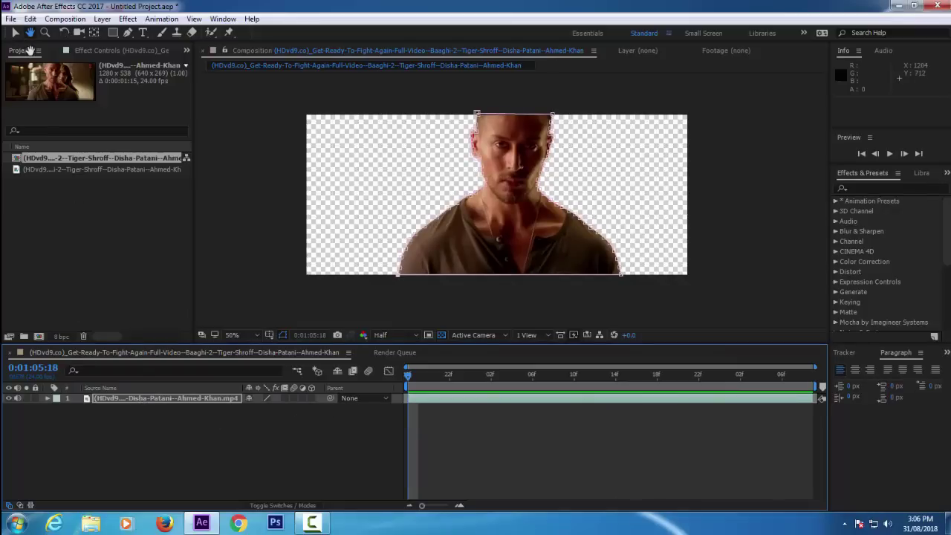
Reveal the clip layer's Mask Path property and turn on keyframing for Mask 1 at 0:01:05:18
{"action": "key", "text": "v"}
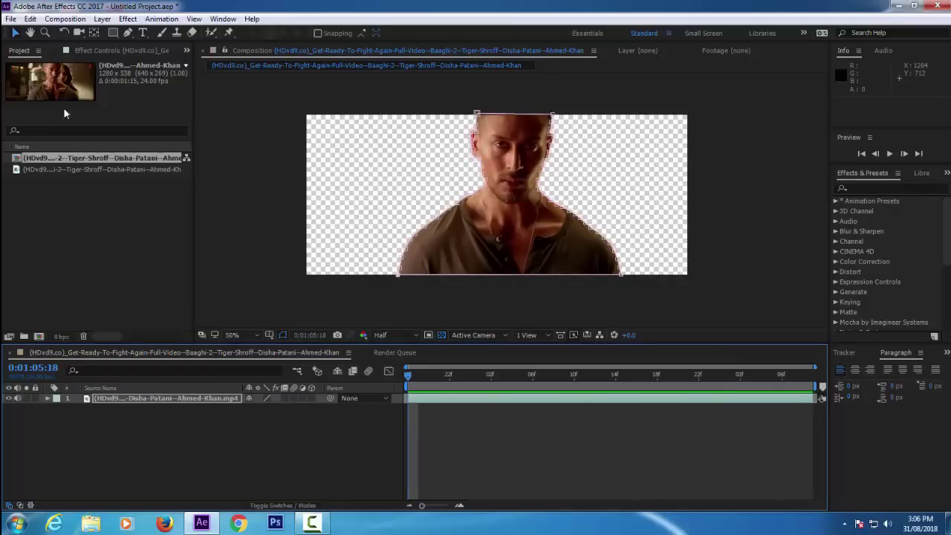
{"action": "left_click", "coordinate": [135, 397]}
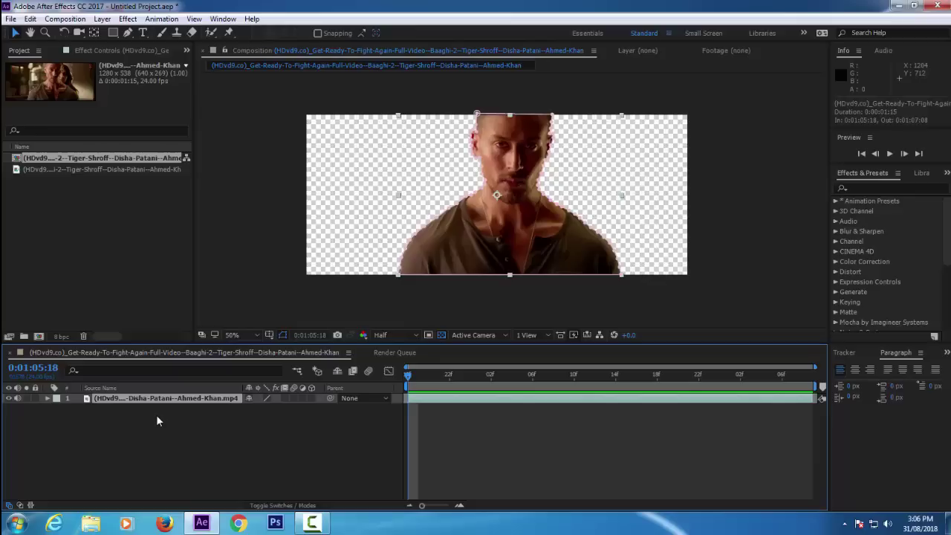
{"action": "key", "text": "m"}
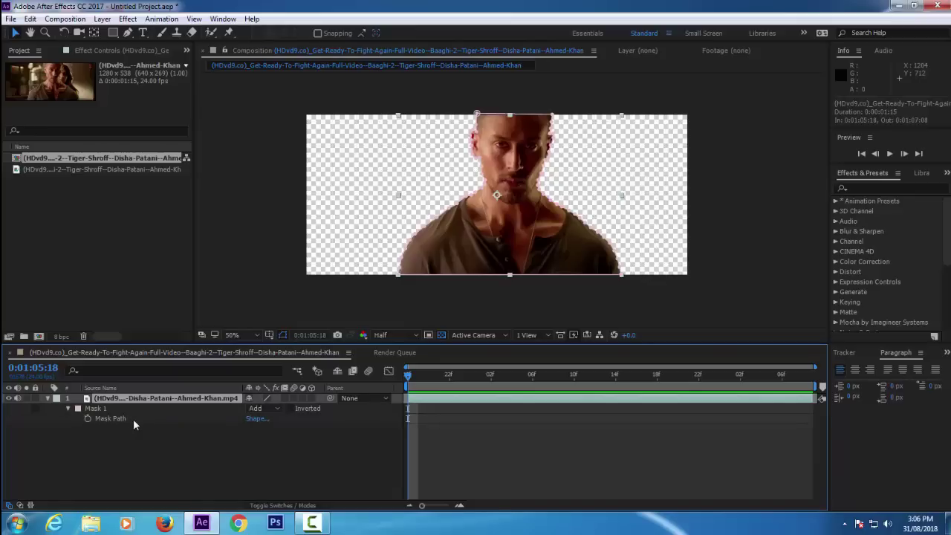
{"action": "left_click", "coordinate": [87, 418]}
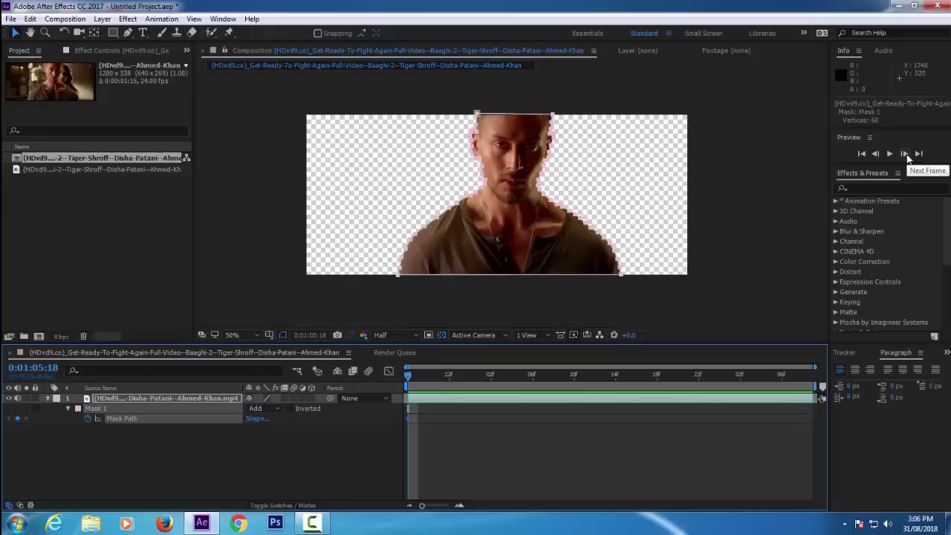
Advance the playhead five frames to 0:01:05:23 and bring the mask edge at the man's image-right shoulder into close view
{"action": "left_click", "coordinate": [904, 154]}
{"action": "left_click", "coordinate": [906, 154]}
{"action": "left_click", "coordinate": [906, 154]}
{"action": "left_click", "coordinate": [906, 154]}
{"action": "left_click", "coordinate": [907, 154]}
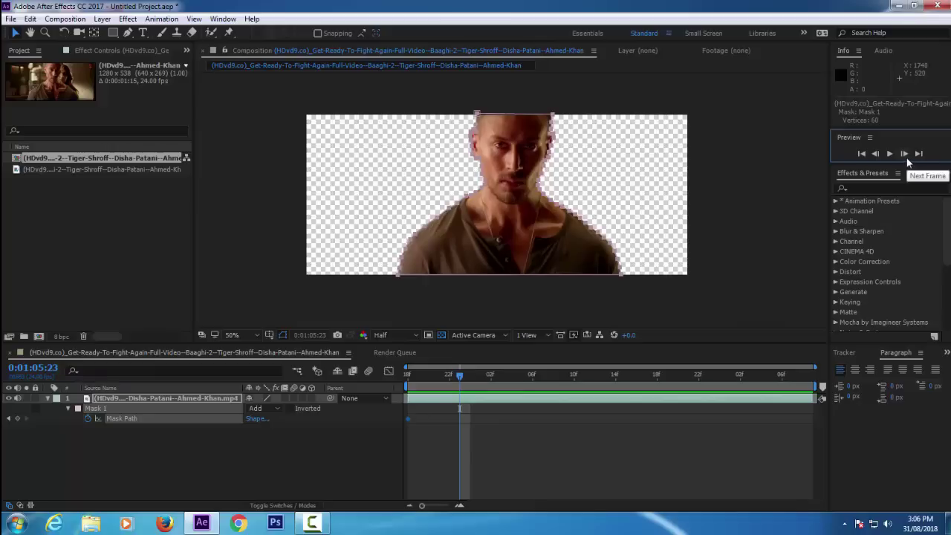
{"action": "key", "text": "period"}
{"action": "key", "text": "period"}
{"action": "key", "text": "period"}
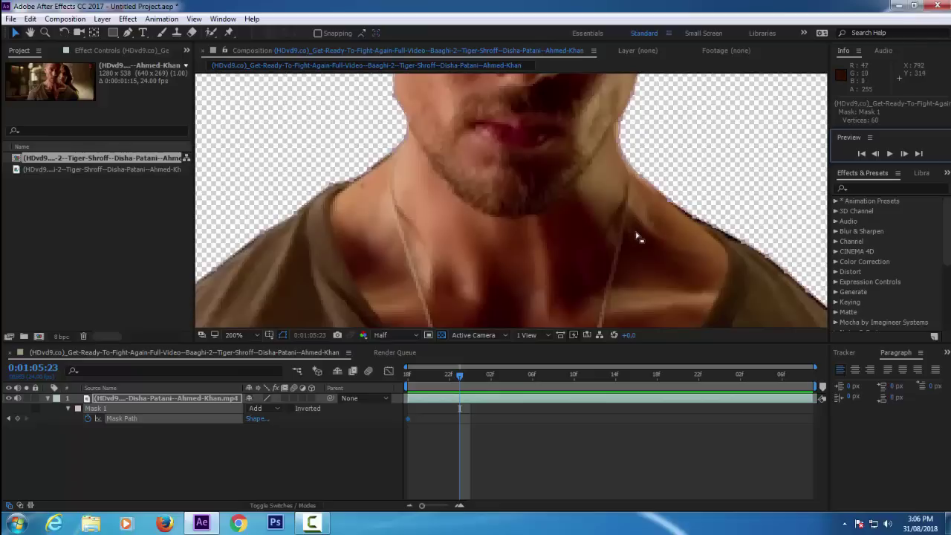
{"action": "key", "text": "h"}
{"action": "left_click_drag", "start_coordinate": [460, 268], "coordinate": [529, 266]}
{"action": "key", "text": "v"}
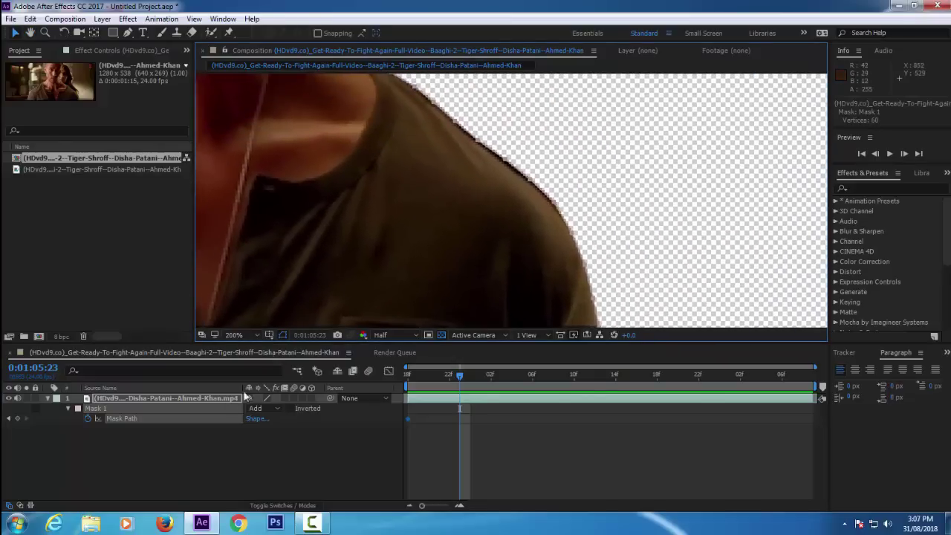
Change Mask 1's outline color to a saturated pink-red, F50B55
{"action": "left_click", "coordinate": [220, 398]}
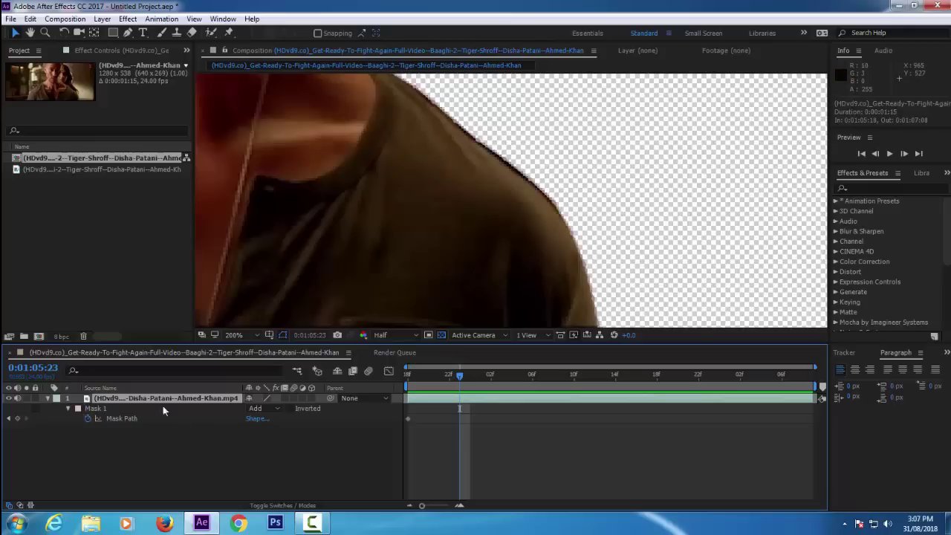
{"action": "left_click", "coordinate": [78, 409]}
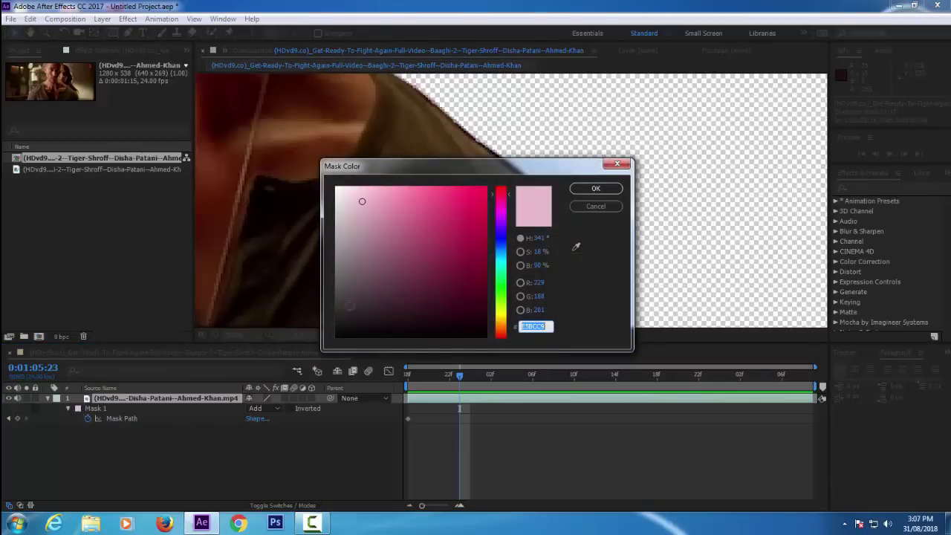
{"action": "left_click", "coordinate": [481, 193]}
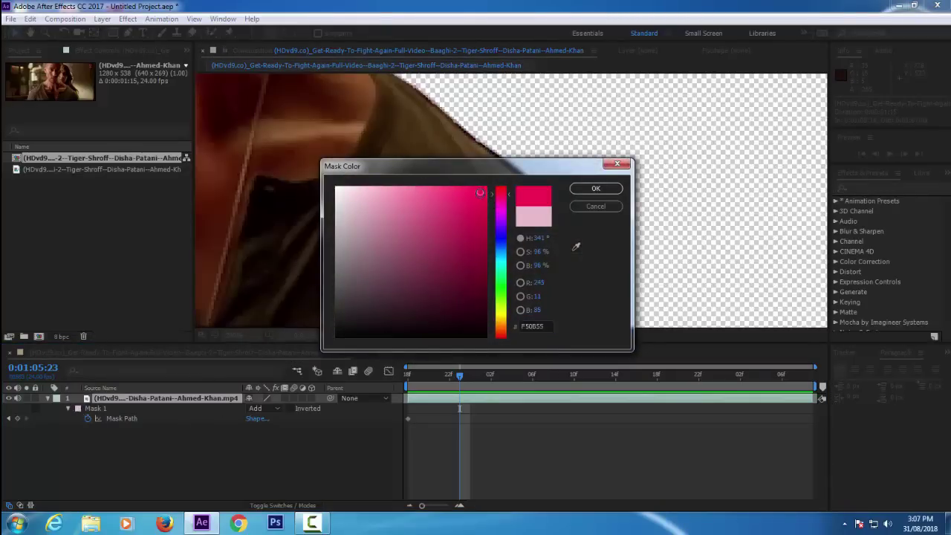
{"action": "left_click", "coordinate": [593, 190]}
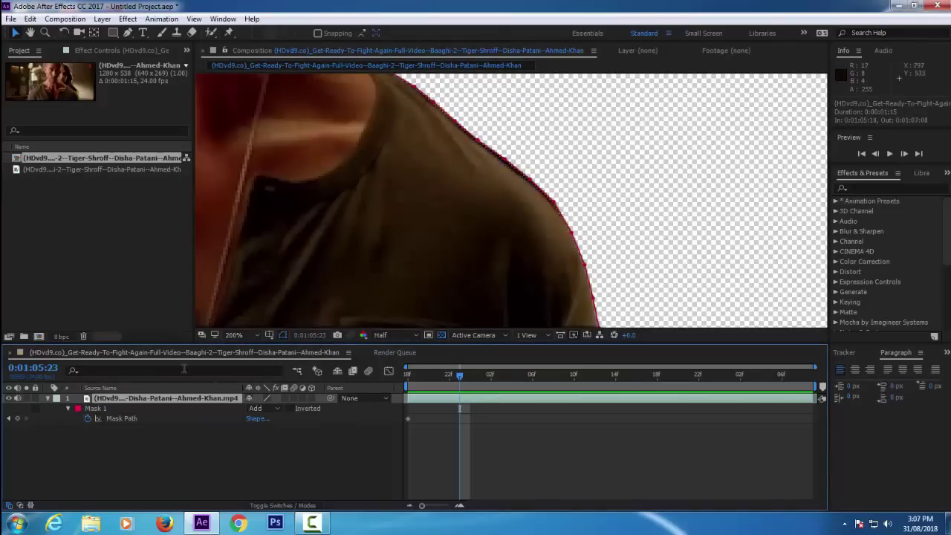
Change Mask 1's outline color to a saturated blue, 0B21F5
{"action": "left_click", "coordinate": [79, 409]}
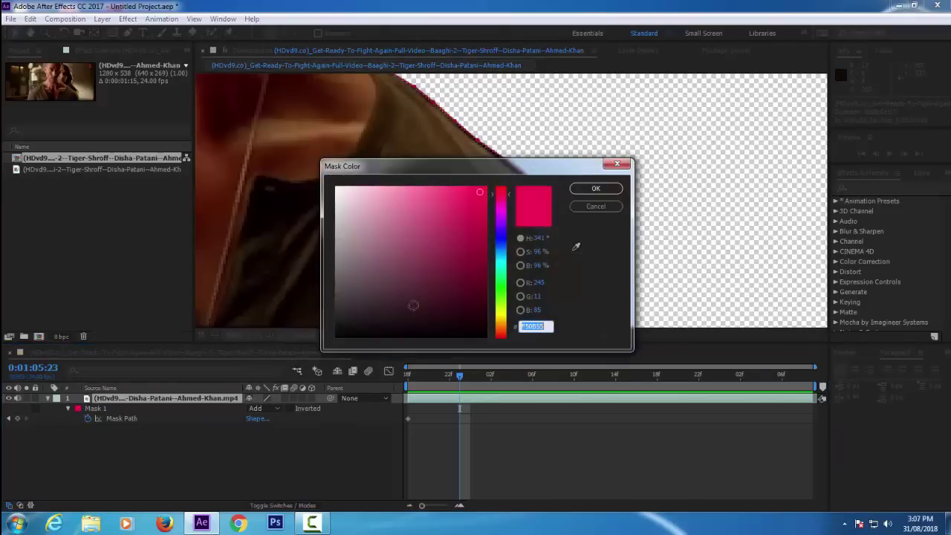
{"action": "left_click", "coordinate": [503, 229]}
{"action": "left_click_drag", "start_coordinate": [503, 236], "coordinate": [505, 240]}
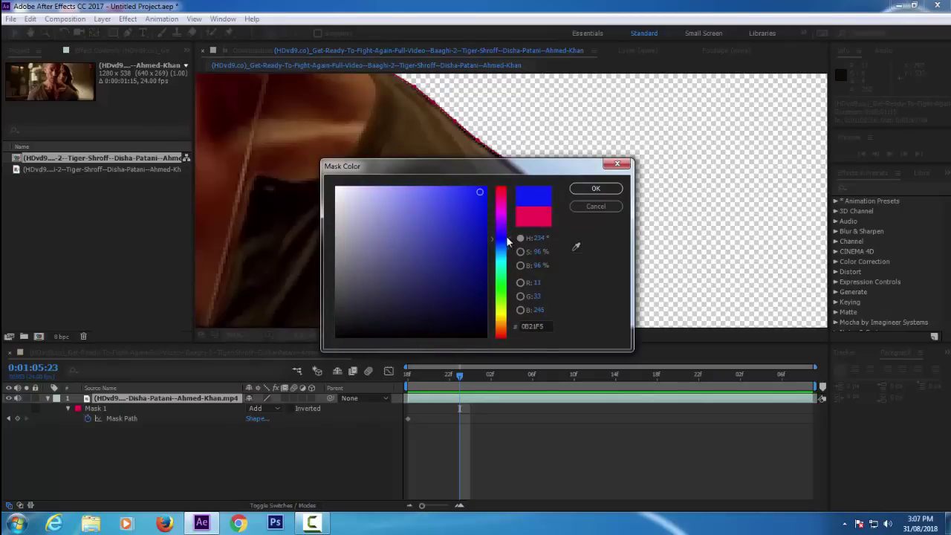
{"action": "left_click", "coordinate": [600, 189]}
Pull the mask's upper image-right corner vertex inward to the man's head edge at 0:01:05:23
{"action": "key", "text": "h"}
{"action": "left_click_drag", "start_coordinate": [502, 239], "coordinate": [658, 304]}
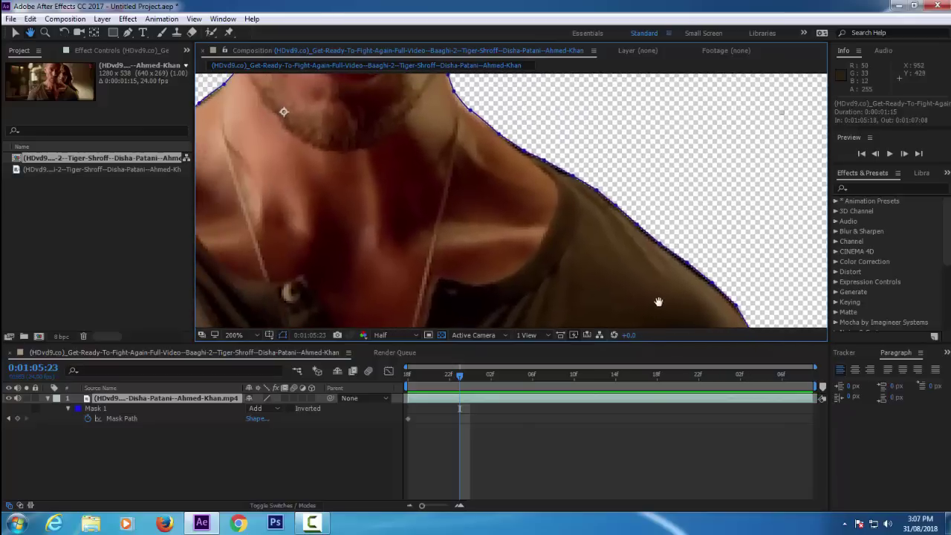
{"action": "mouse_move", "coordinate": [509, 187]}
{"action": "left_mouse_down"}
{"action": "mouse_move", "coordinate": [530, 220]}
{"action": "mouse_move", "coordinate": [619, 245]}
{"action": "left_mouse_up"}
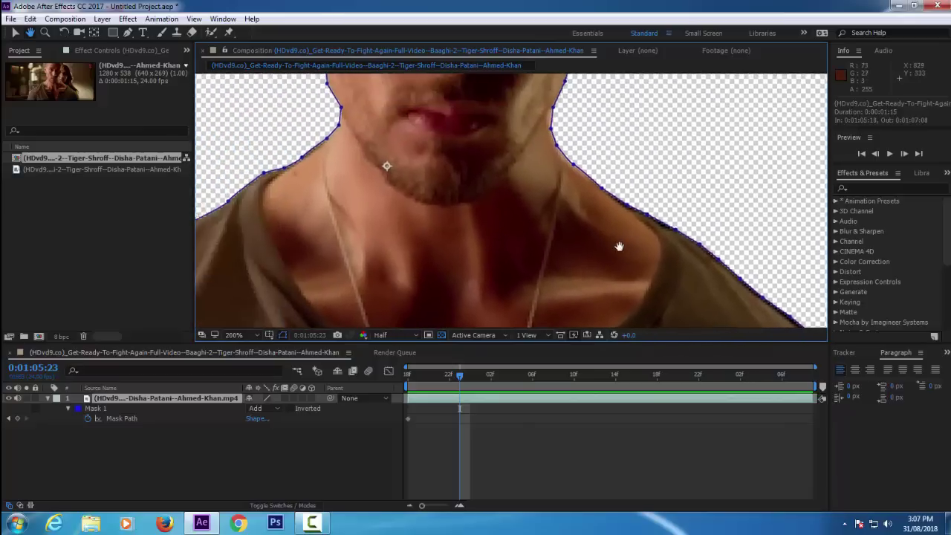
{"action": "left_click_drag", "start_coordinate": [520, 206], "coordinate": [634, 210]}
{"action": "left_click_drag", "start_coordinate": [636, 148], "coordinate": [386, 408]}
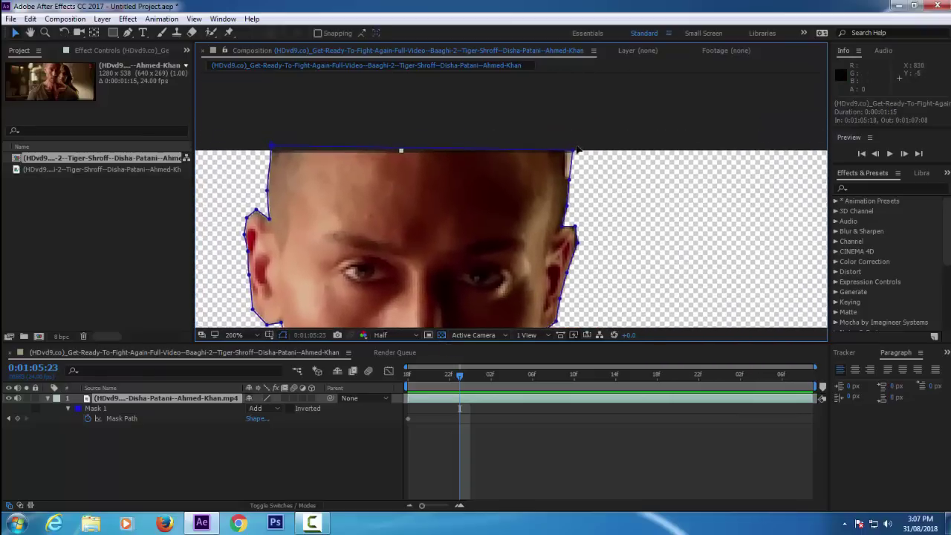
{"action": "left_click_drag", "start_coordinate": [574, 153], "coordinate": [571, 152]}
{"action": "key", "text": "Left"}
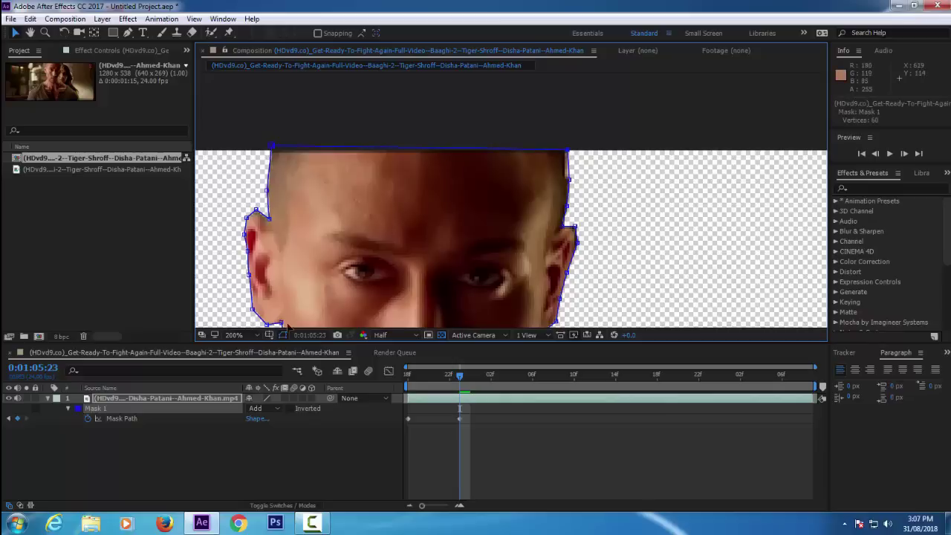
{"action": "left_click", "coordinate": [156, 437]}
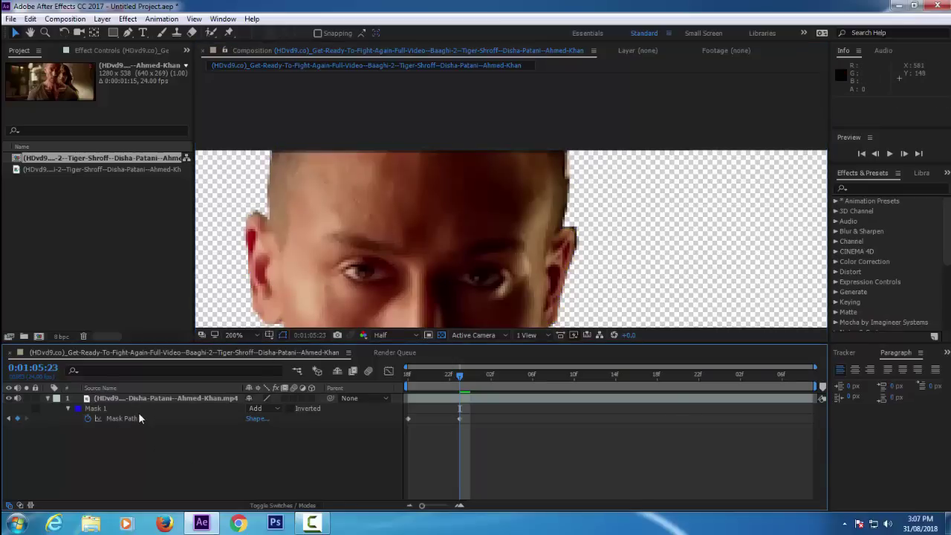
{"action": "left_click", "coordinate": [138, 418]}
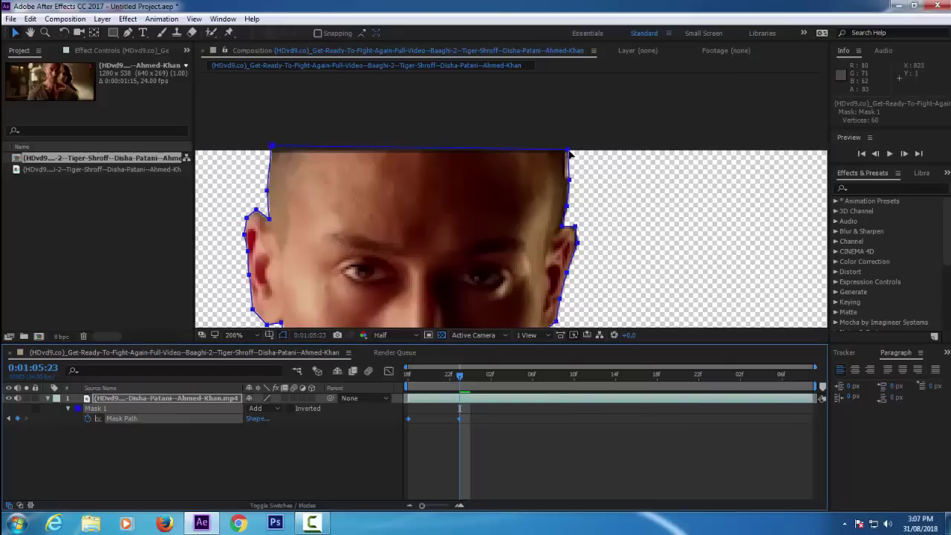
{"action": "mouse_move", "coordinate": [568, 152]}
{"action": "left_mouse_down"}
{"action": "mouse_move", "coordinate": [534, 154]}
{"action": "mouse_move", "coordinate": [569, 152]}
{"action": "left_mouse_up"}
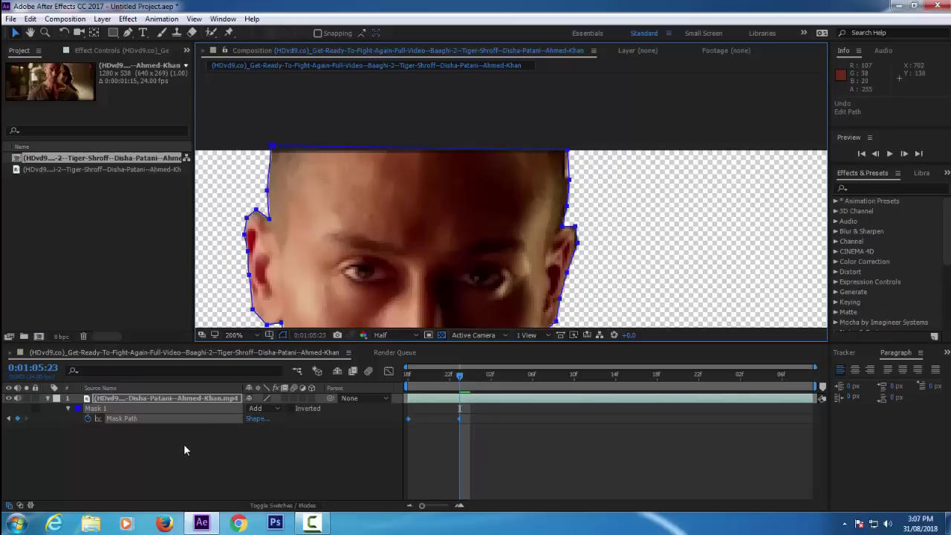
Tighten the mask vertices along the image-right side of the man's head at 0:01:05:23
{"action": "left_click", "coordinate": [190, 395]}
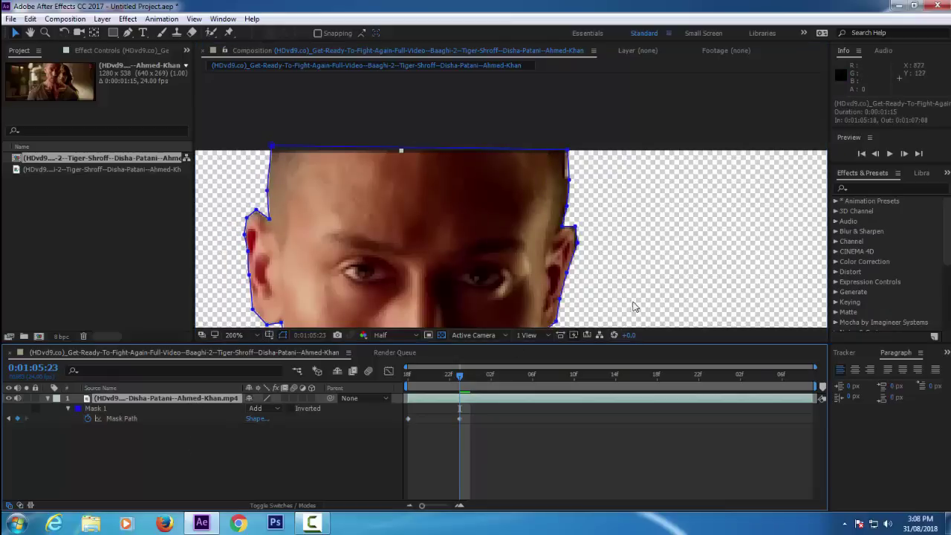
{"action": "left_click", "coordinate": [570, 180]}
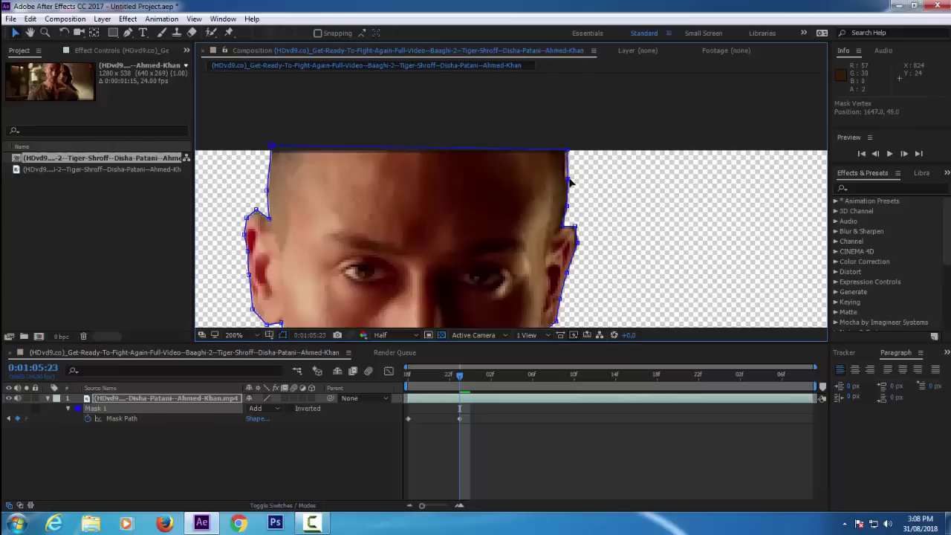
{"action": "left_click", "coordinate": [581, 158]}
{"action": "left_click", "coordinate": [569, 152]}
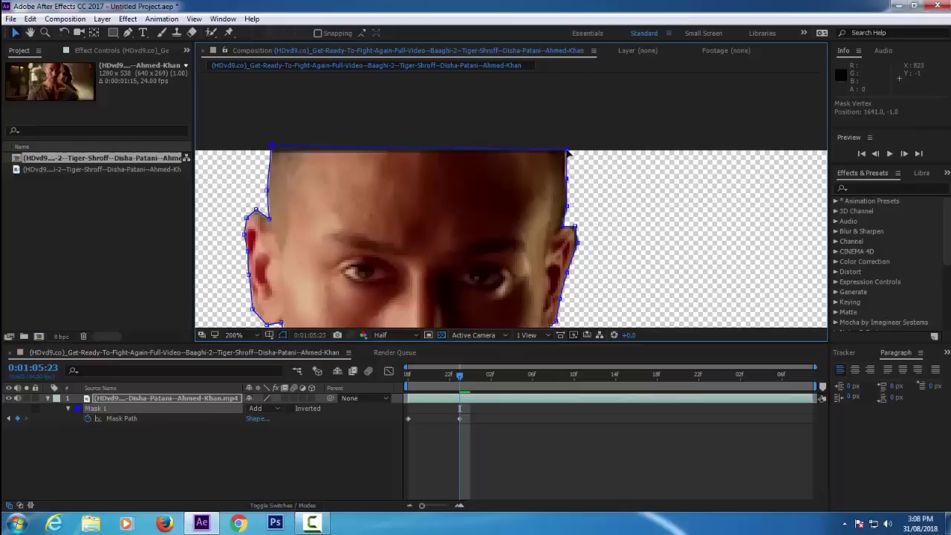
{"action": "left_click_drag", "start_coordinate": [570, 154], "coordinate": [570, 154]}
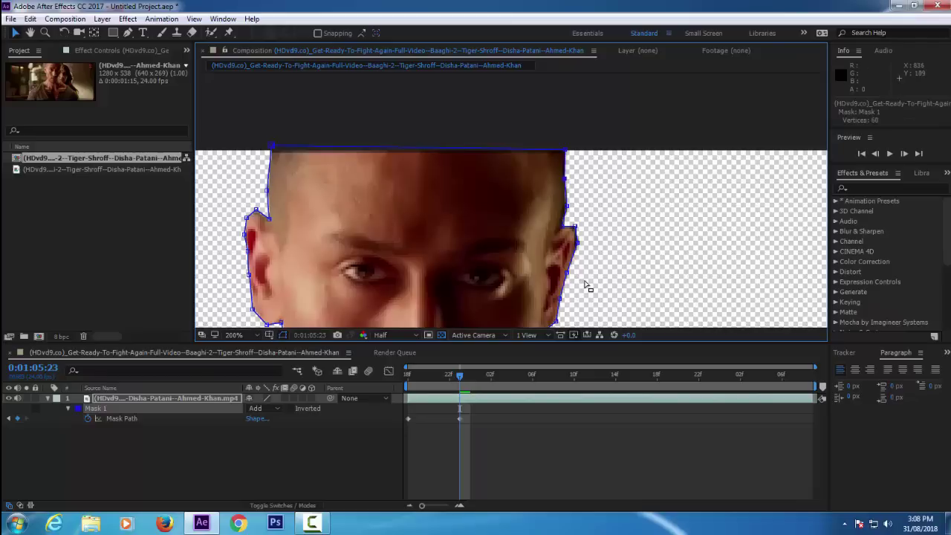
Check the masked shoulders and full cut-out, and advance the playhead five frames to 0:01:06:04
{"action": "left_click_drag", "start_coordinate": [473, 292], "coordinate": [456, 134]}
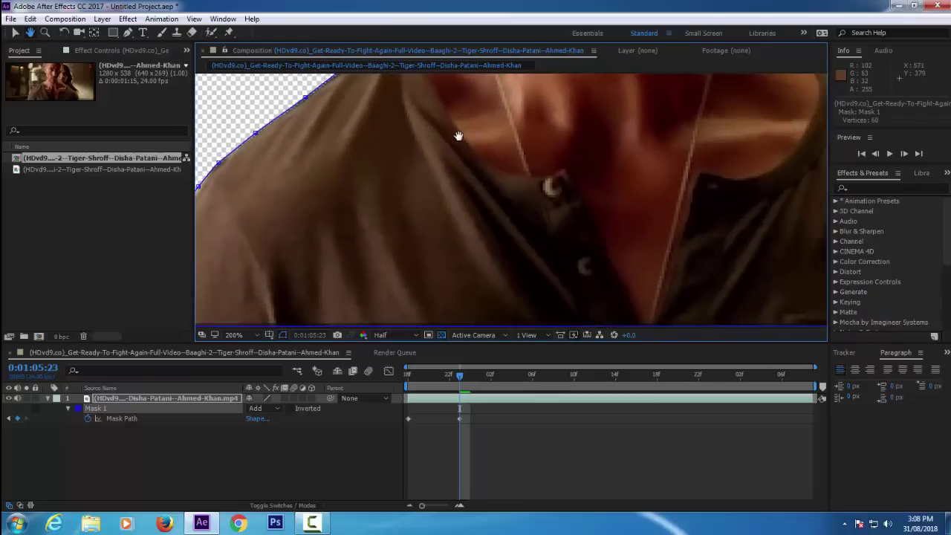
{"action": "scroll", "coordinate": [577, 212], "scroll_direction": "down", "scroll_amount": 4}
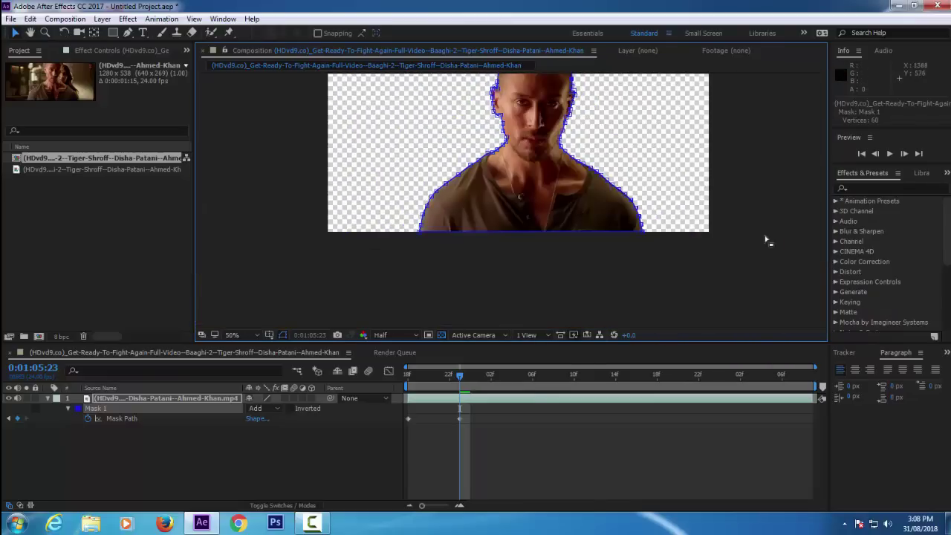
{"action": "left_click", "coordinate": [905, 154]}
{"action": "left_click", "coordinate": [905, 153]}
{"action": "left_click", "coordinate": [905, 154]}
{"action": "left_click", "coordinate": [905, 154]}
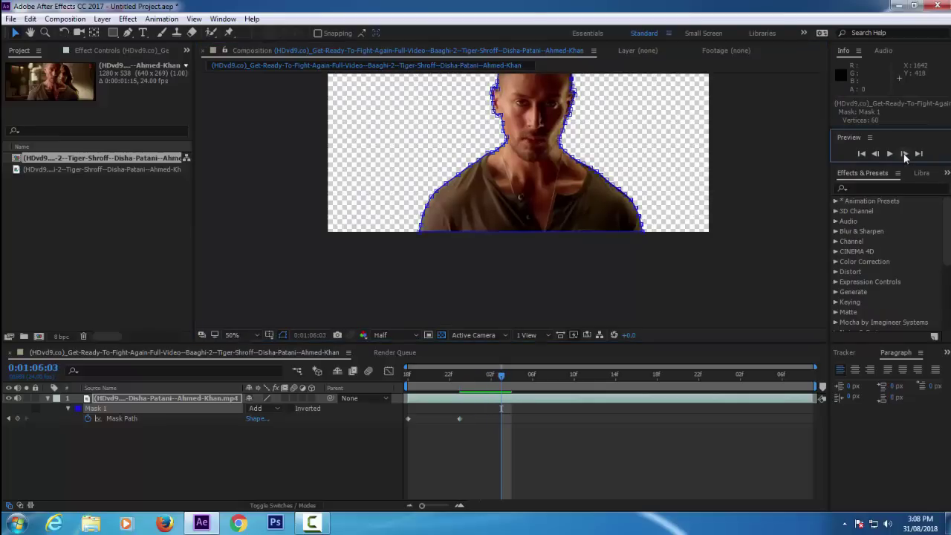
{"action": "left_click", "coordinate": [905, 154]}
Refit the mask's upper corner, temple and ear-top vertices on the head's image-right side at 0:01:06:04
{"action": "scroll", "coordinate": [595, 229], "scroll_direction": "up", "scroll_amount": 7}
{"action": "scroll", "coordinate": [584, 218], "scroll_direction": "down", "scroll_amount": 3}
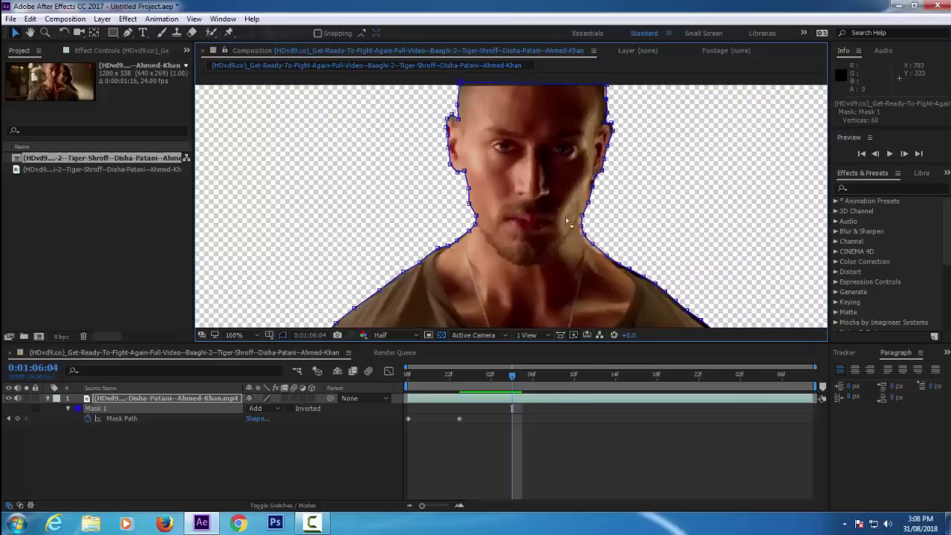
{"action": "scroll", "coordinate": [460, 175], "scroll_direction": "up", "scroll_amount": 1}
{"action": "left_click_drag", "start_coordinate": [459, 175], "coordinate": [434, 256]}
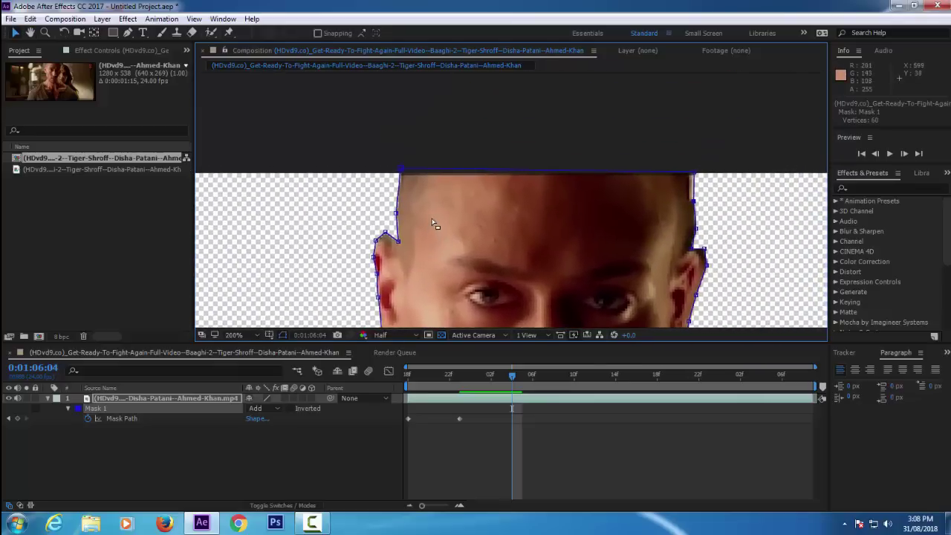
{"action": "scroll", "coordinate": [537, 230], "scroll_direction": "right", "scroll_amount": 3}
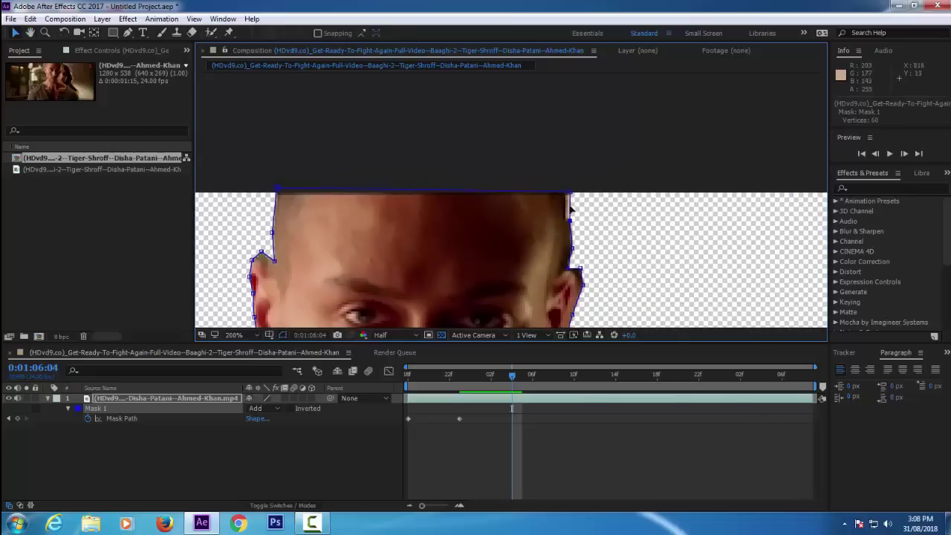
{"action": "left_click_drag", "start_coordinate": [570, 195], "coordinate": [567, 194]}
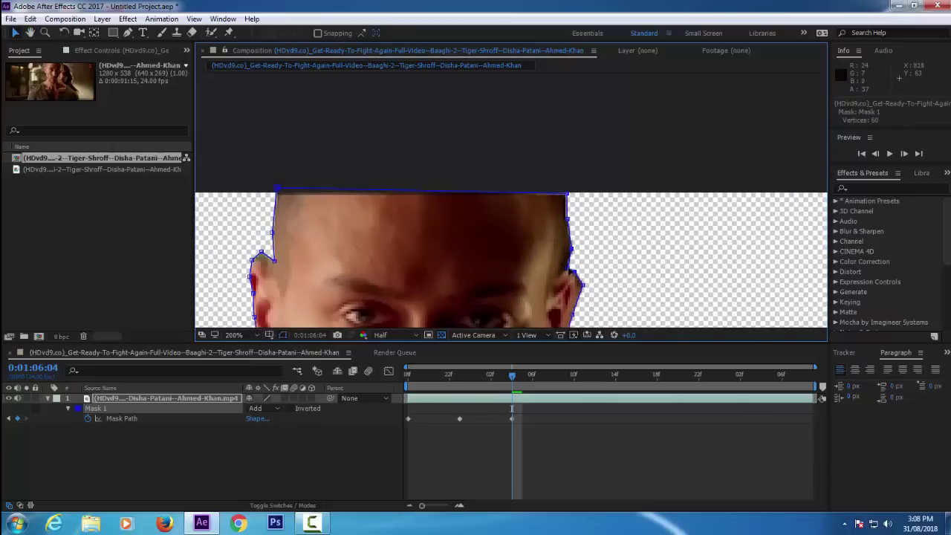
Realign the mask vertices along the image-right earlobe, jaw and neck at 0:01:06:04
{"action": "scroll", "coordinate": [575, 268], "scroll_direction": "down", "scroll_amount": 4}
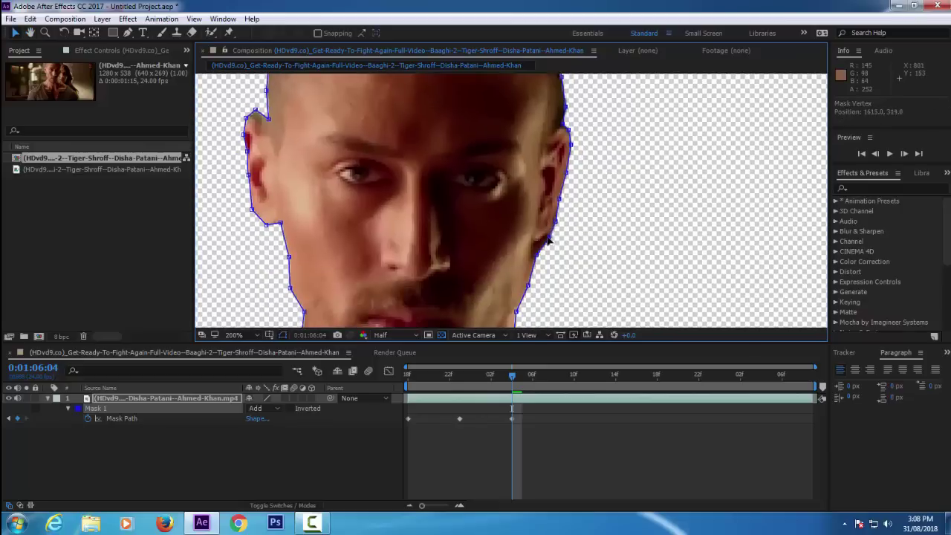
{"action": "left_click_drag", "start_coordinate": [581, 243], "coordinate": [594, 198]}
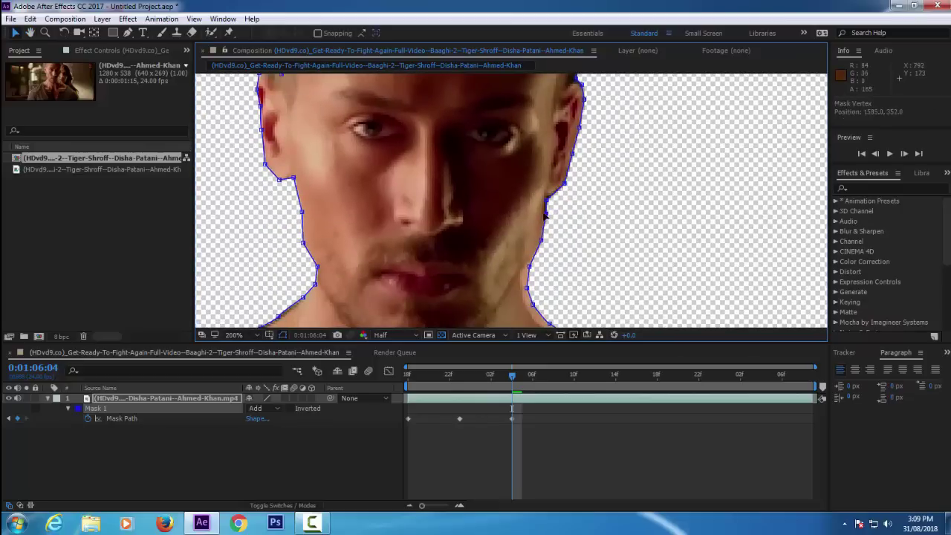
{"action": "scroll", "coordinate": [543, 215], "scroll_direction": "down", "scroll_amount": 3}
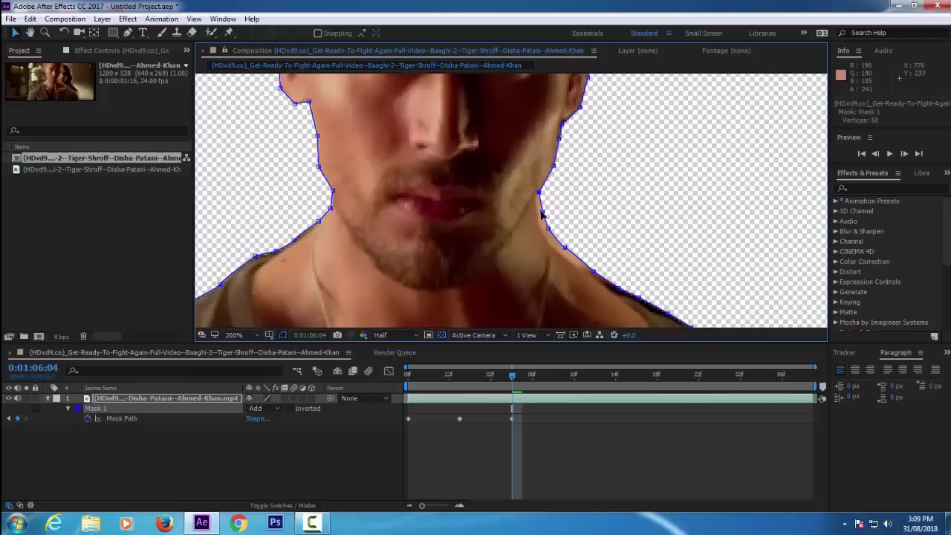
{"action": "left_click_drag", "start_coordinate": [542, 215], "coordinate": [536, 215]}
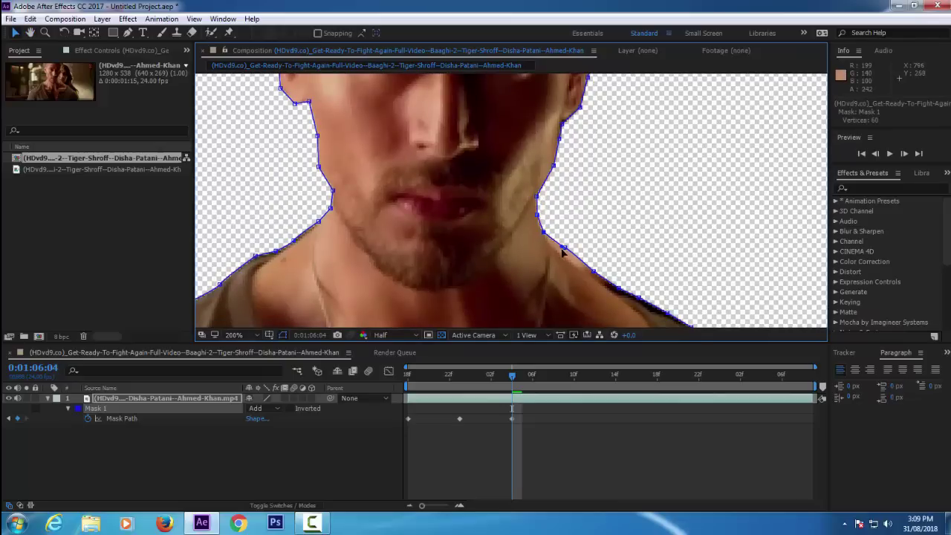
Adjust the mask vertex where the jaw meets the neck on the image-left side
{"action": "left_click_drag", "start_coordinate": [657, 271], "coordinate": [489, 343]}
{"action": "key", "text": "v"}
{"action": "left_click_drag", "start_coordinate": [484, 211], "coordinate": [478, 219]}
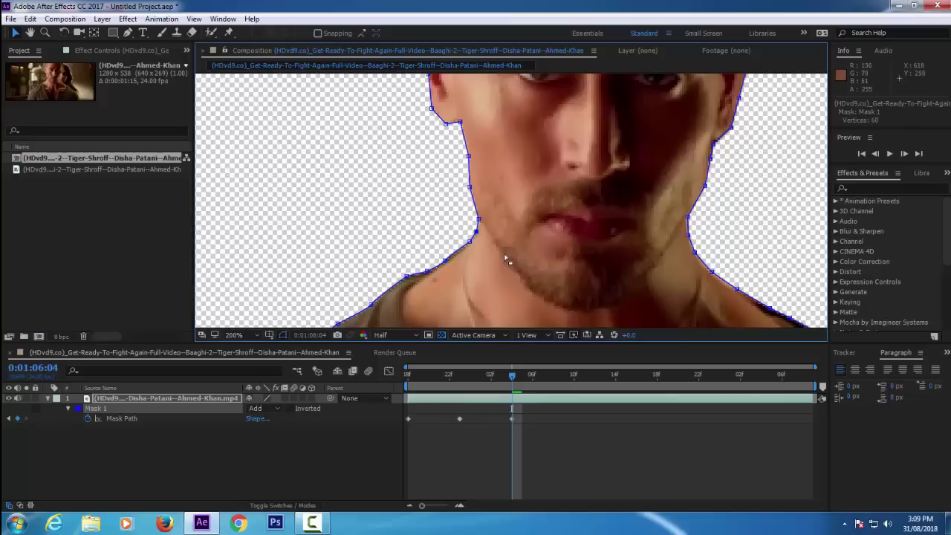
Set Mask 1's mode to None and move the image-left jaw vertex outward onto the face edge
{"action": "left_click", "coordinate": [272, 410]}
{"action": "left_click", "coordinate": [284, 421]}
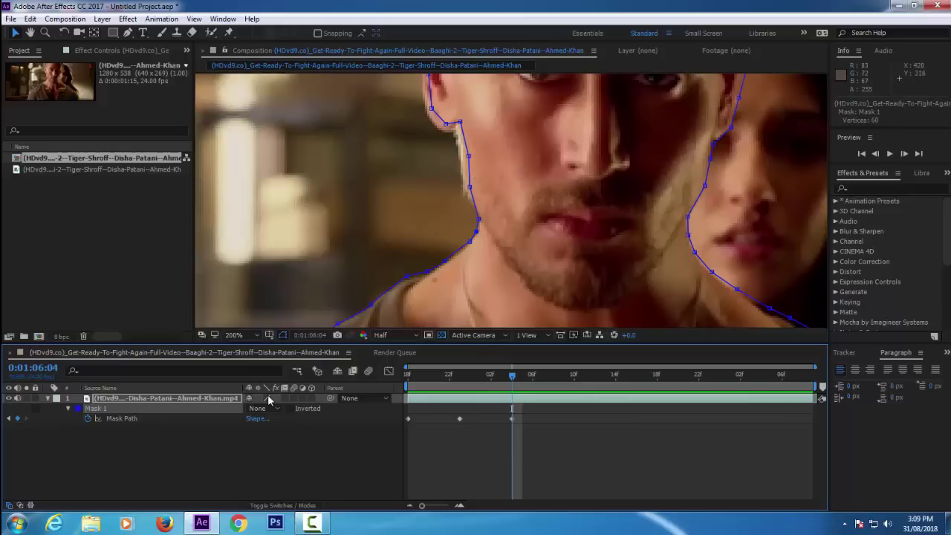
{"action": "left_click_drag", "start_coordinate": [471, 190], "coordinate": [466, 194]}
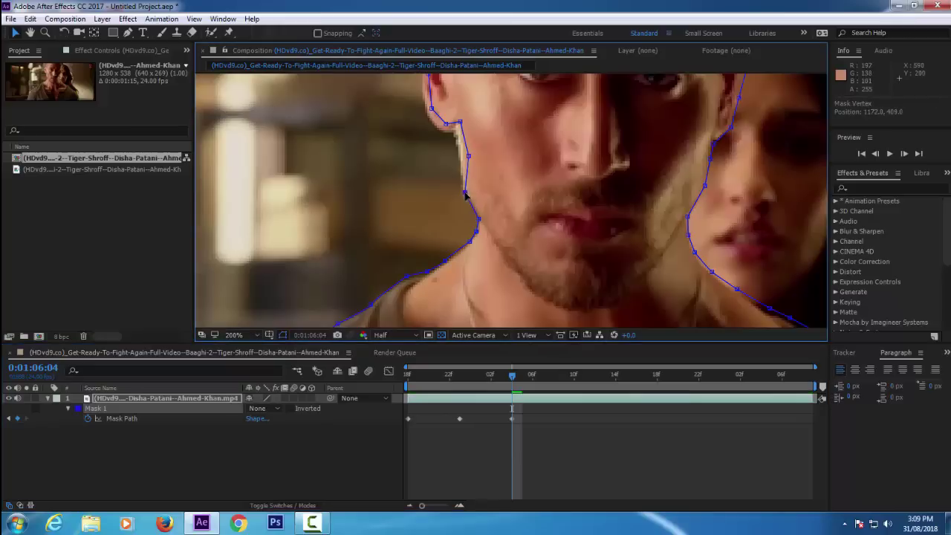
Reshape the mask around the image-left cheek, ear and side of the head up to the top corner
{"action": "left_click_drag", "start_coordinate": [468, 156], "coordinate": [495, 297]}
{"action": "key", "text": "space"}
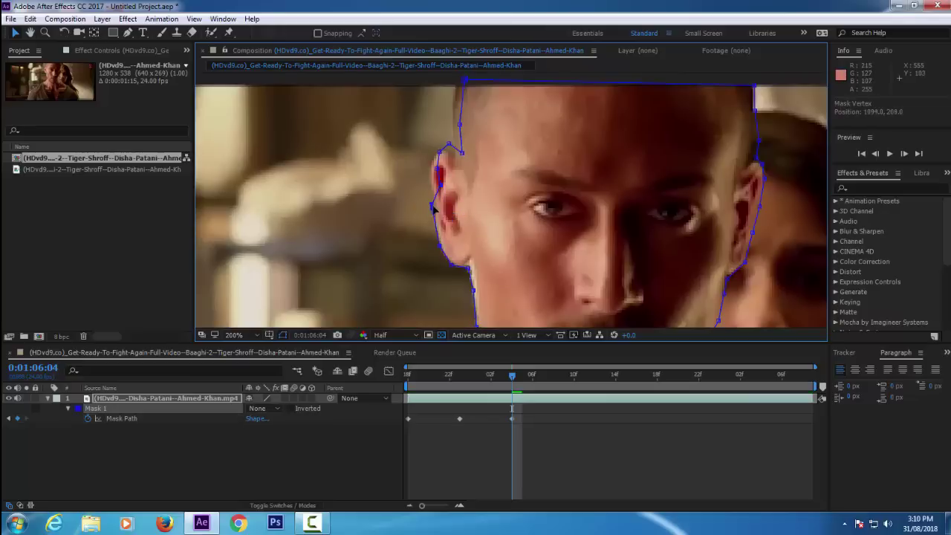
{"action": "left_click_drag", "start_coordinate": [439, 152], "coordinate": [454, 126]}
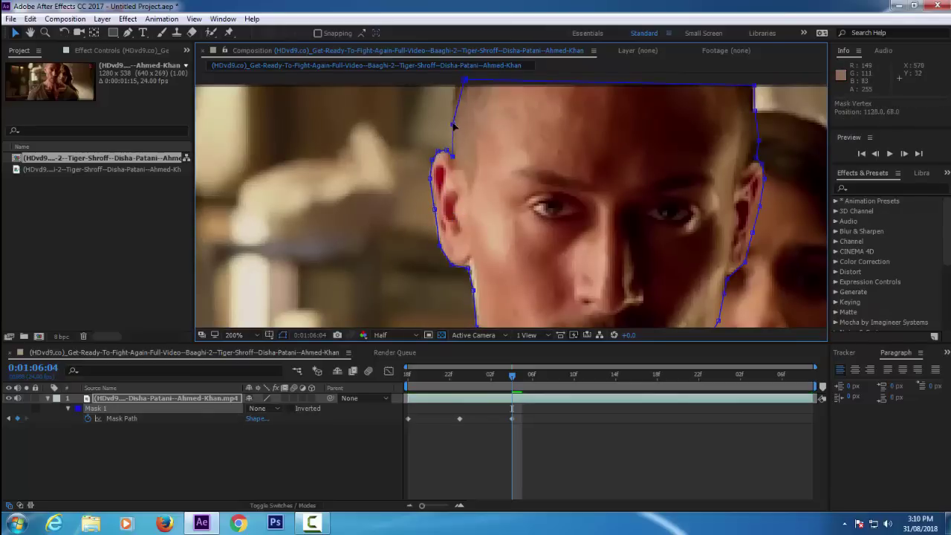
{"action": "left_click_drag", "start_coordinate": [465, 79], "coordinate": [456, 87]}
Fit the mask vertices to the man's image-right neck and shoulder, down to the frame's lower edge
{"action": "left_click_drag", "start_coordinate": [728, 170], "coordinate": [554, 199]}
{"action": "scroll", "coordinate": [542, 187], "scroll_direction": "up", "scroll_amount": 2}
{"action": "scroll", "coordinate": [562, 215], "scroll_direction": "down", "scroll_amount": 3}
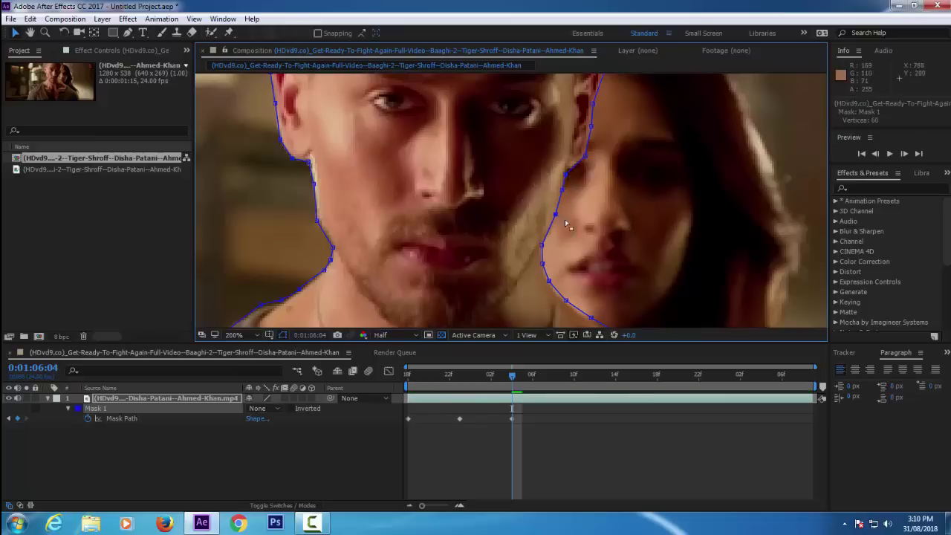
{"action": "scroll", "coordinate": [594, 193], "scroll_direction": "down", "scroll_amount": 7}
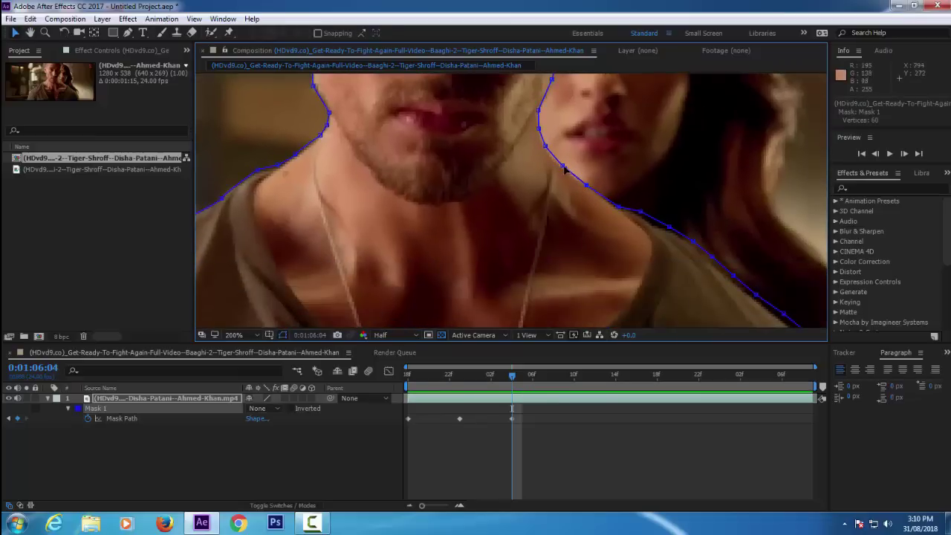
{"action": "left_click_drag", "start_coordinate": [640, 212], "coordinate": [538, 162]}
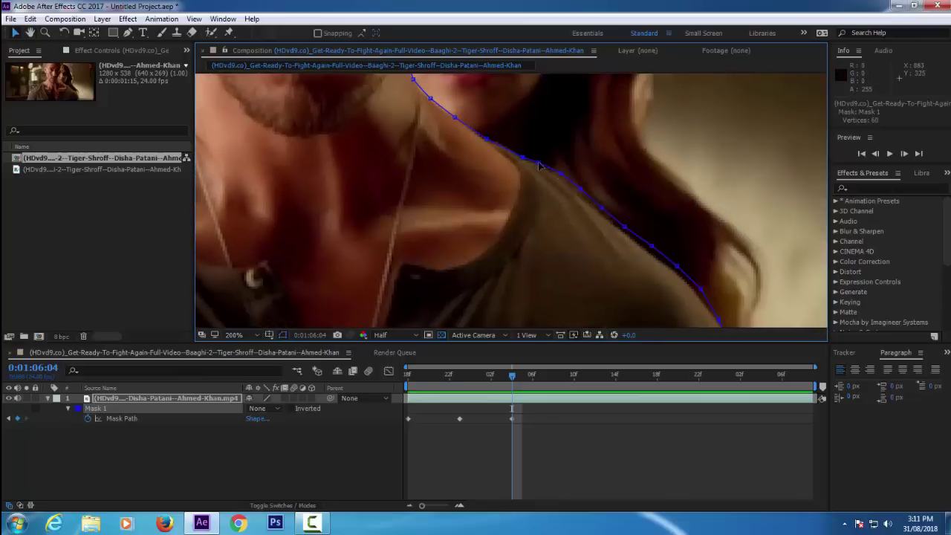
{"action": "left_click_drag", "start_coordinate": [625, 227], "coordinate": [624, 231]}
{"action": "left_click_drag", "start_coordinate": [718, 322], "coordinate": [645, 238]}
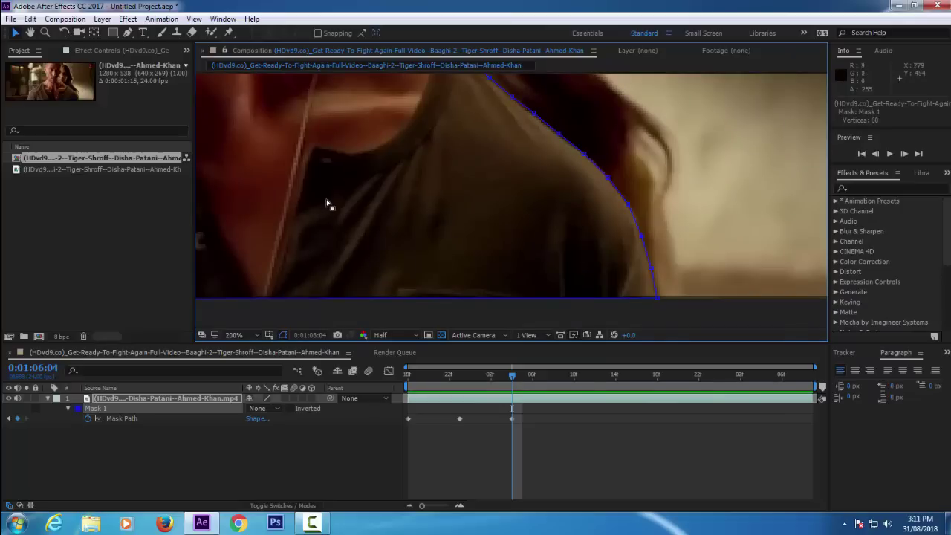
Check the mask edge along the image-left shoulder and end the work area at the last mask keyframe, 0:01:06:04
{"action": "left_click_drag", "start_coordinate": [293, 201], "coordinate": [569, 229]}
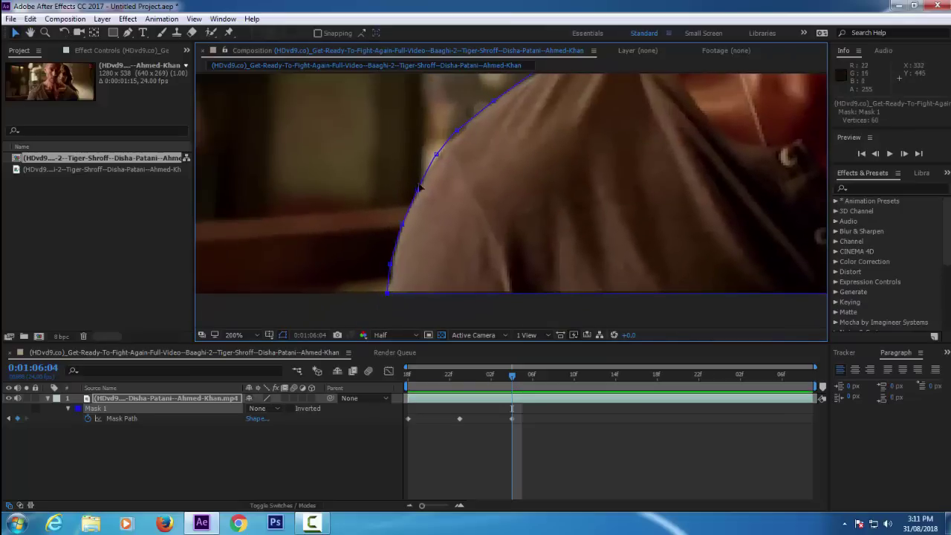
{"action": "scroll", "coordinate": [468, 160], "scroll_direction": "up", "scroll_amount": 2}
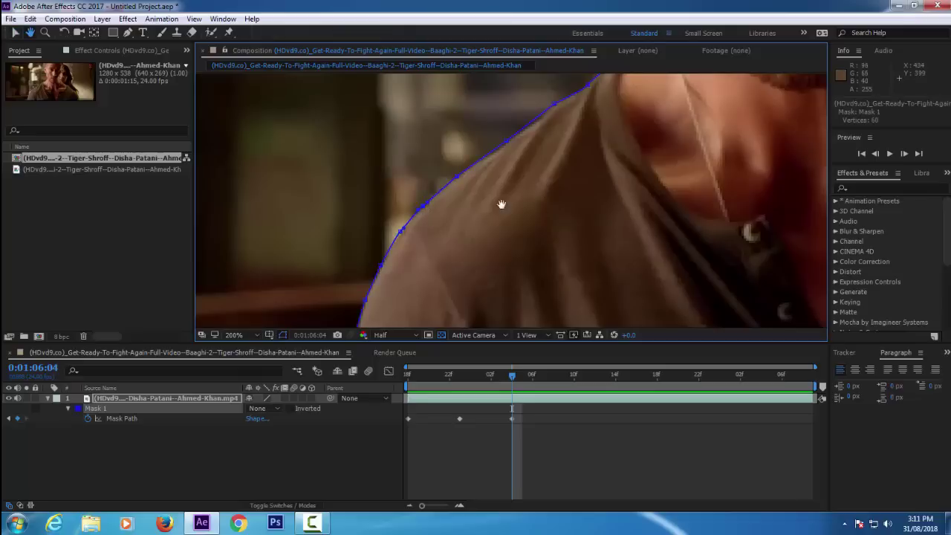
{"action": "scroll", "coordinate": [497, 203], "scroll_direction": "up", "scroll_amount": 4}
{"action": "scroll", "coordinate": [458, 222], "scroll_direction": "down", "scroll_amount": 4}
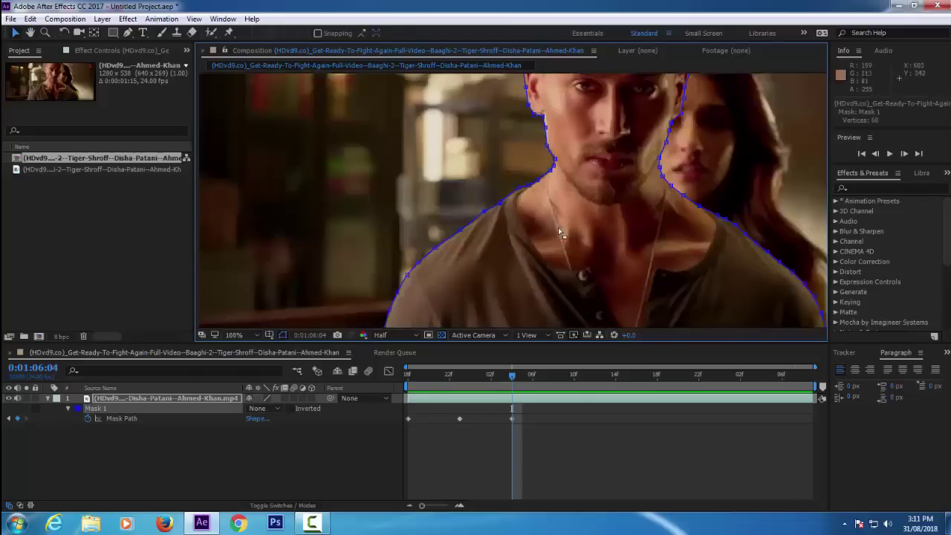
{"action": "left_click_drag", "start_coordinate": [516, 240], "coordinate": [503, 246]}
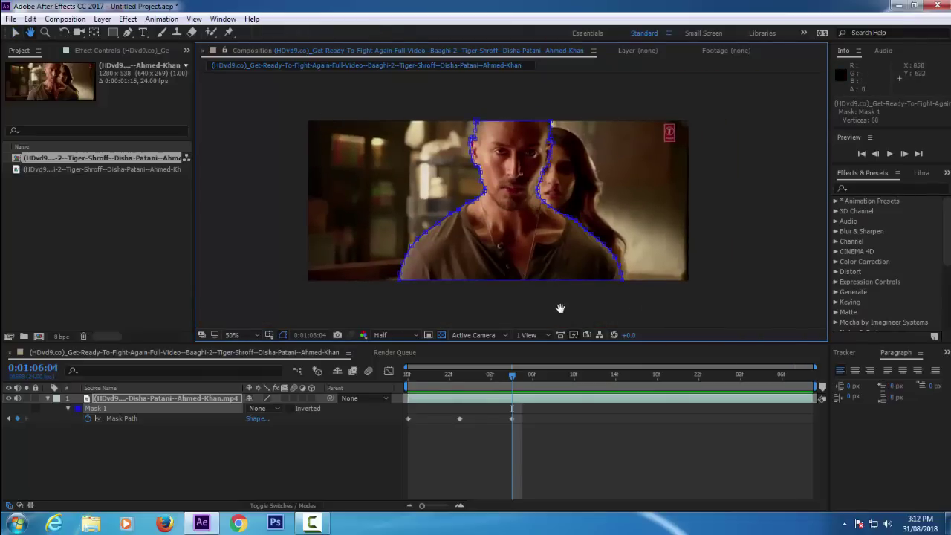
{"action": "mouse_move", "coordinate": [513, 377]}
{"action": "left_mouse_down"}
{"action": "mouse_move", "coordinate": [540, 375]}
{"action": "mouse_move", "coordinate": [461, 375]}
{"action": "mouse_move", "coordinate": [606, 376]}
{"action": "mouse_move", "coordinate": [470, 392]}
{"action": "mouse_move", "coordinate": [510, 392]}
{"action": "left_mouse_up"}
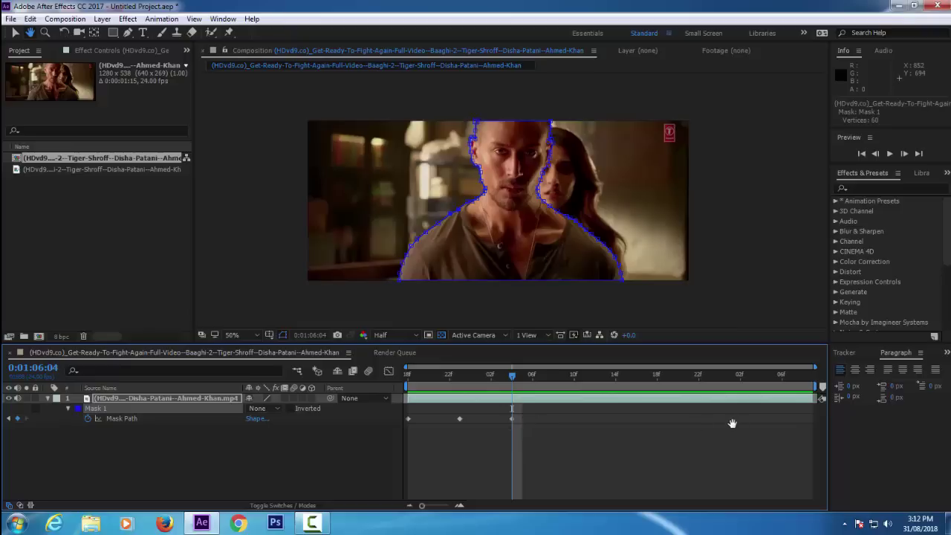
{"action": "left_click_drag", "start_coordinate": [815, 387], "coordinate": [521, 379]}
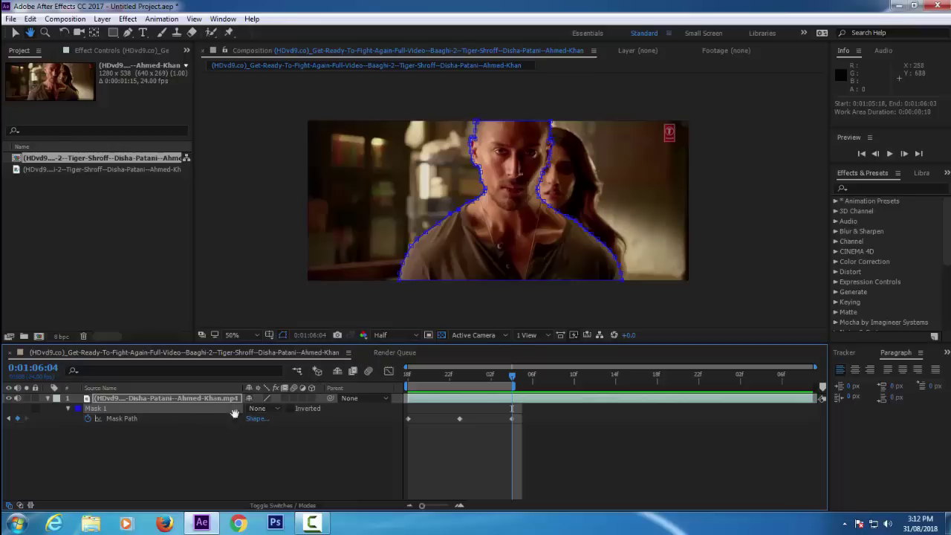
Set Mask 1's mode to Add and deselect the footage layer
{"action": "key", "text": "v"}
{"action": "left_click", "coordinate": [278, 407]}
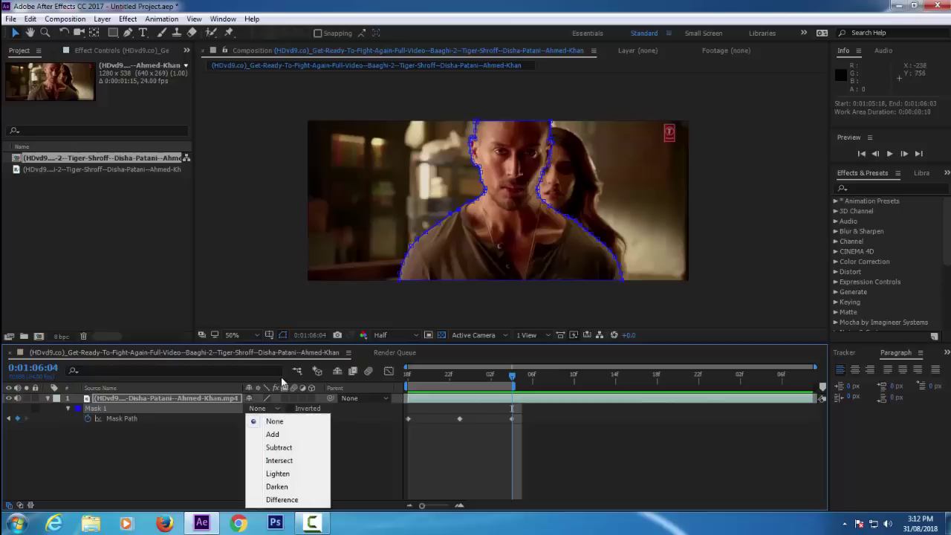
{"action": "left_click", "coordinate": [273, 435]}
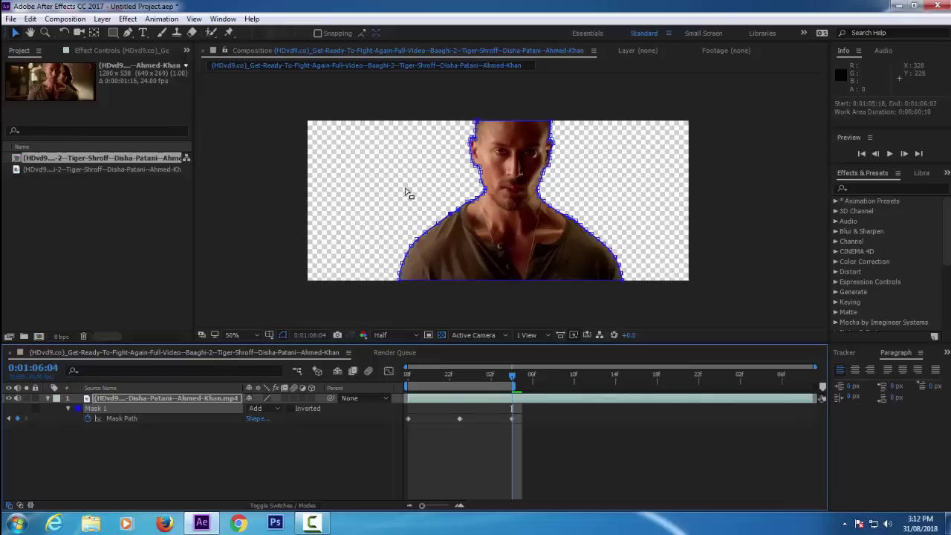
{"action": "left_click", "coordinate": [249, 266]}
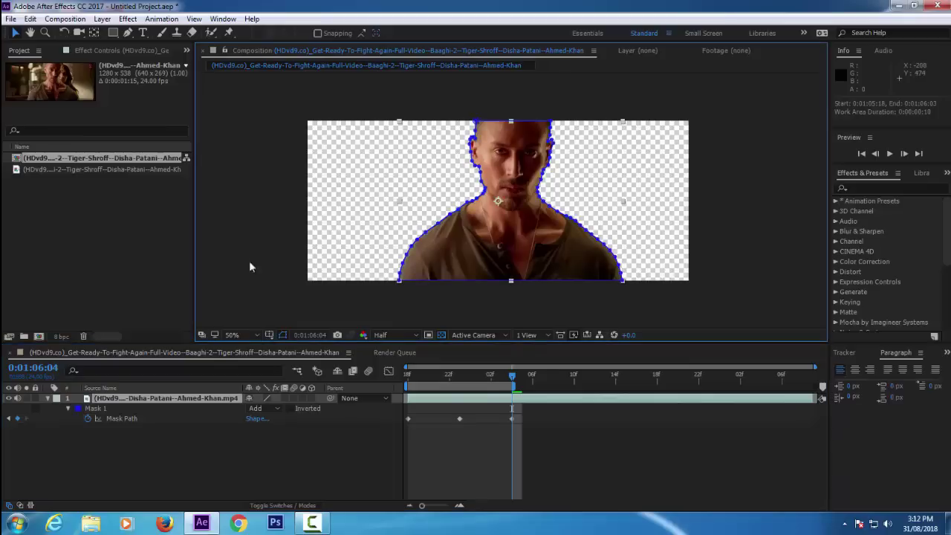
{"action": "left_click", "coordinate": [198, 471]}
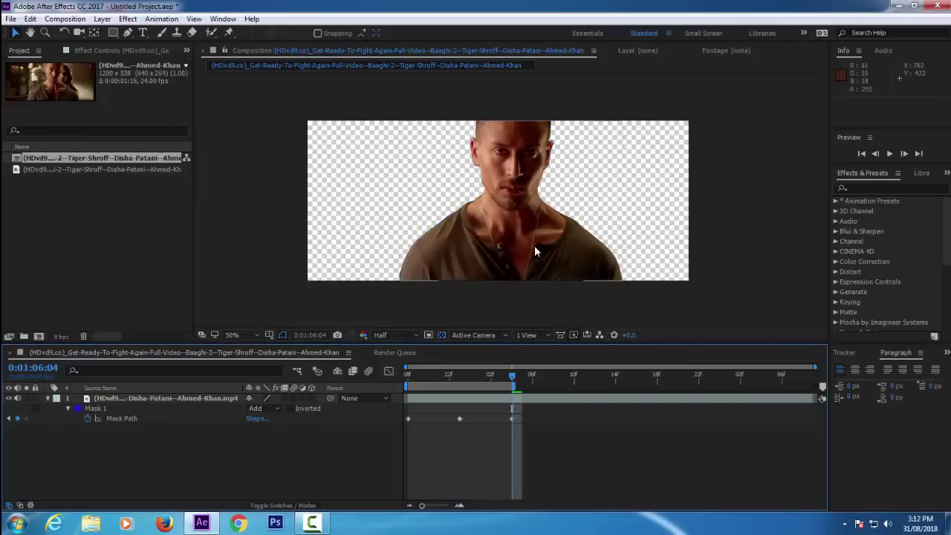
Try Subtract as Mask 1's mode and return it to Add
{"action": "left_click", "coordinate": [278, 408]}
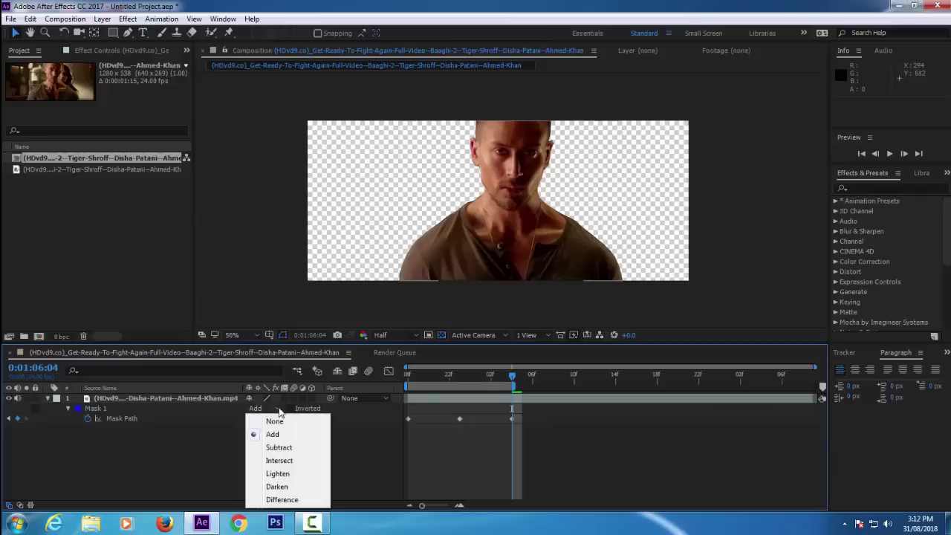
{"action": "left_click", "coordinate": [280, 448]}
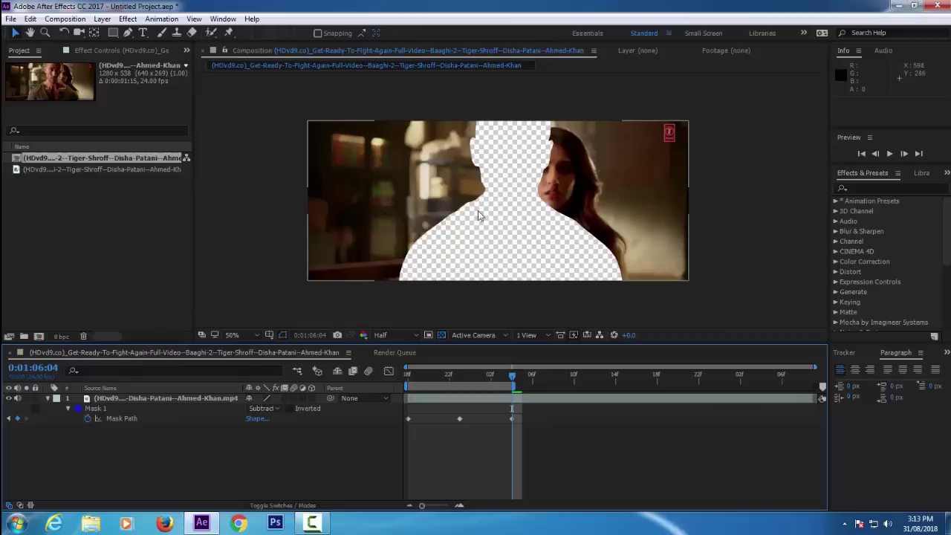
{"action": "left_click", "coordinate": [266, 408]}
{"action": "left_click", "coordinate": [273, 407]}
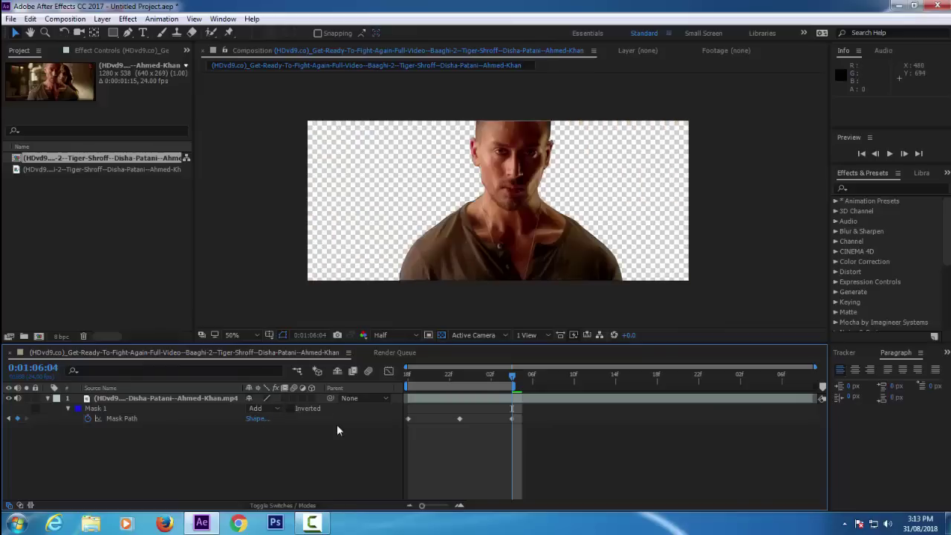
{"action": "left_click", "coordinate": [281, 408]}
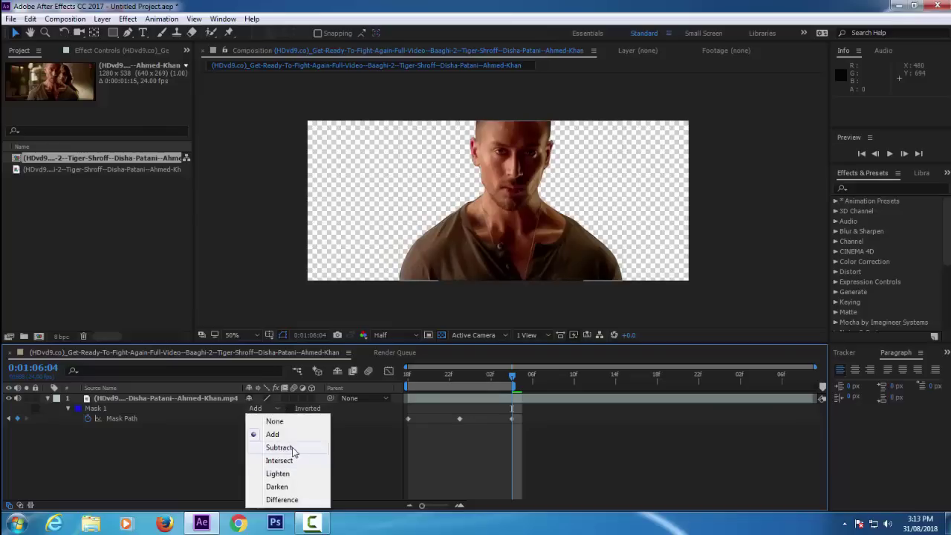
{"action": "left_click", "coordinate": [231, 442]}
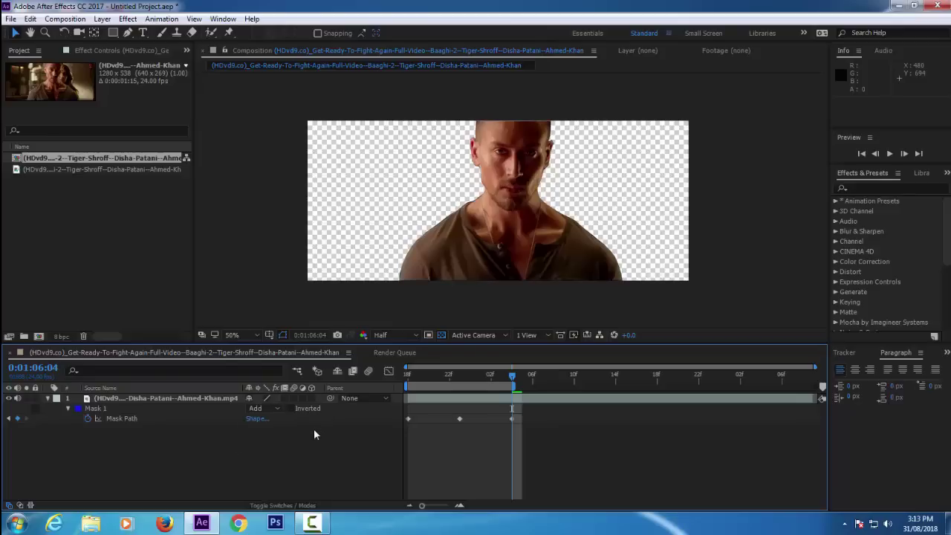
Collapse the footage layer and import the clip 20180823_162828.mp4 from the shooting videos folder
{"action": "left_click", "coordinate": [46, 399]}
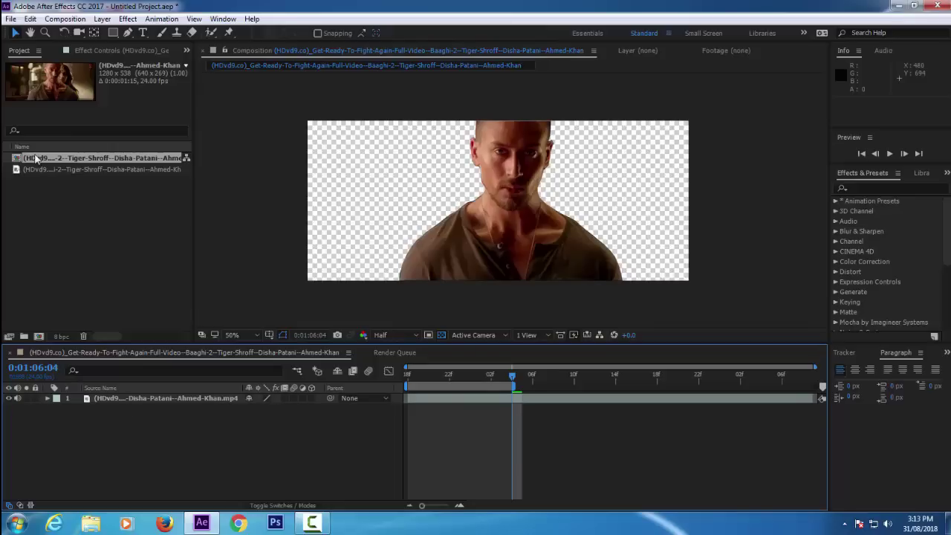
{"action": "double_click", "coordinate": [47, 224]}
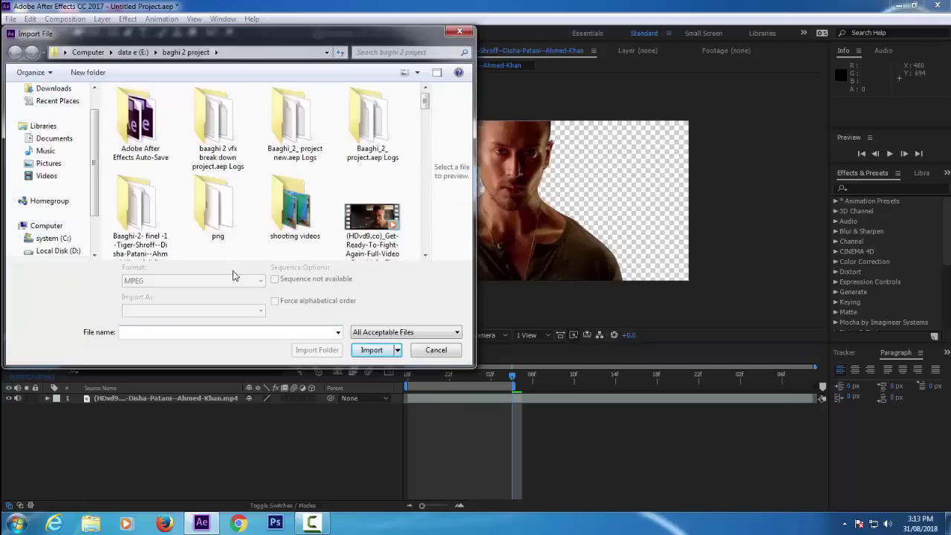
{"action": "left_click", "coordinate": [303, 222]}
{"action": "double_click", "coordinate": [303, 222]}
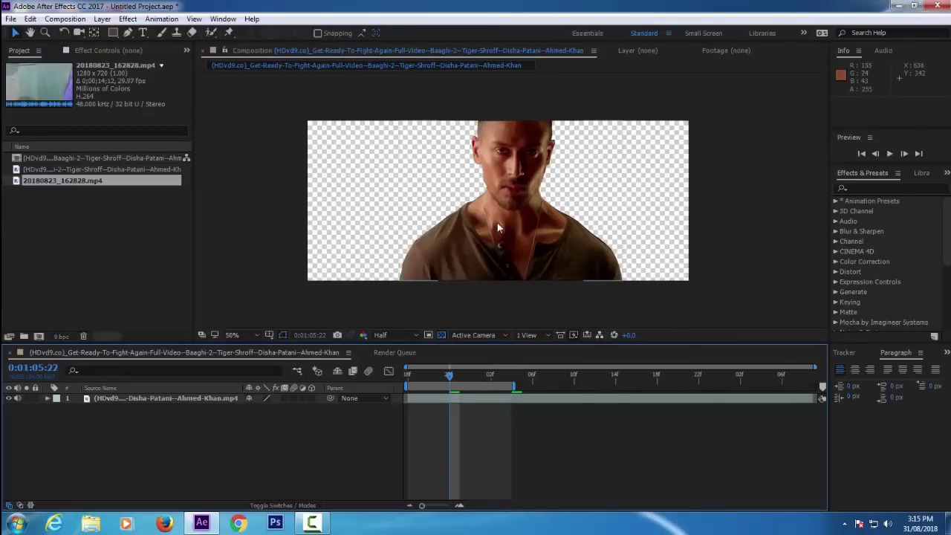
Select the footage layer and expand all of Mask 1's properties, with the neck area magnified to 200%
{"action": "left_click", "coordinate": [129, 399]}
{"action": "key", "text": "period"}
{"action": "key", "text": "period"}
{"action": "key", "text": "period"}
{"action": "left_click", "coordinate": [182, 429]}
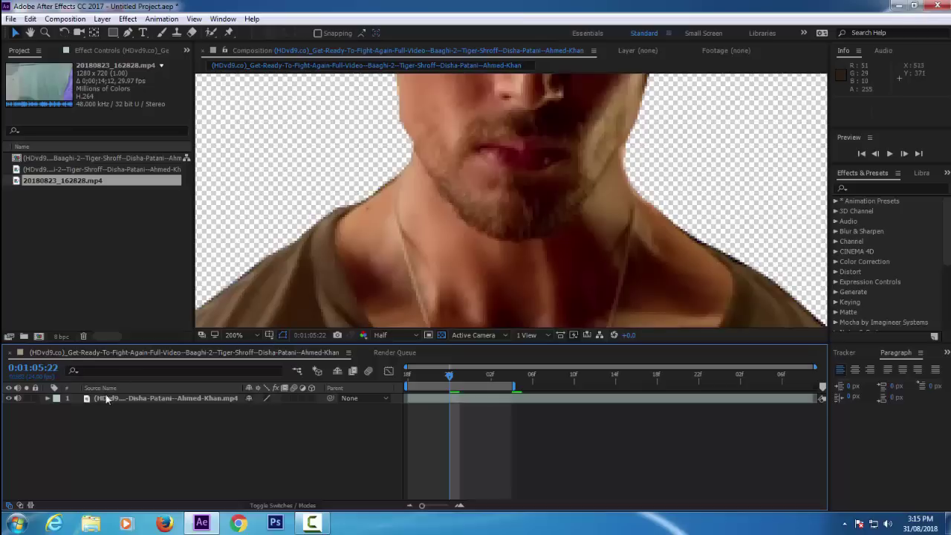
{"action": "left_click", "coordinate": [129, 398]}
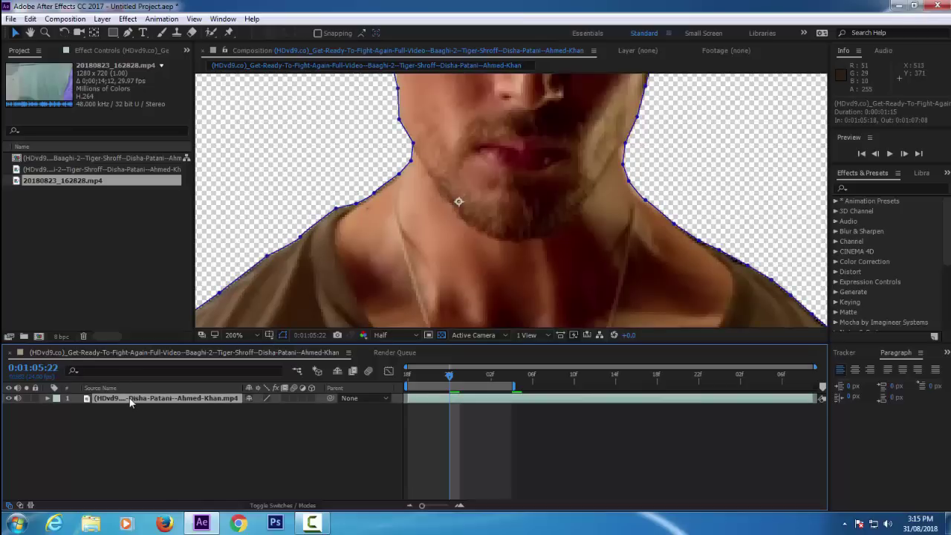
{"action": "key", "text": "m"}
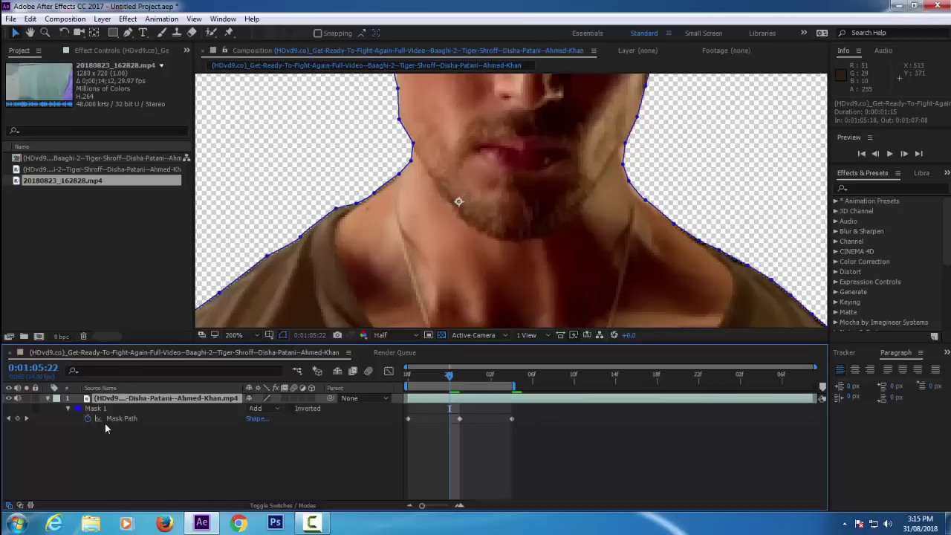
{"action": "left_click", "coordinate": [68, 409]}
{"action": "left_click", "coordinate": [68, 408]}
Set Mask 1's feather to 4 pixels and deselect the layer
{"action": "left_click_drag", "start_coordinate": [272, 433], "coordinate": [271, 429]}
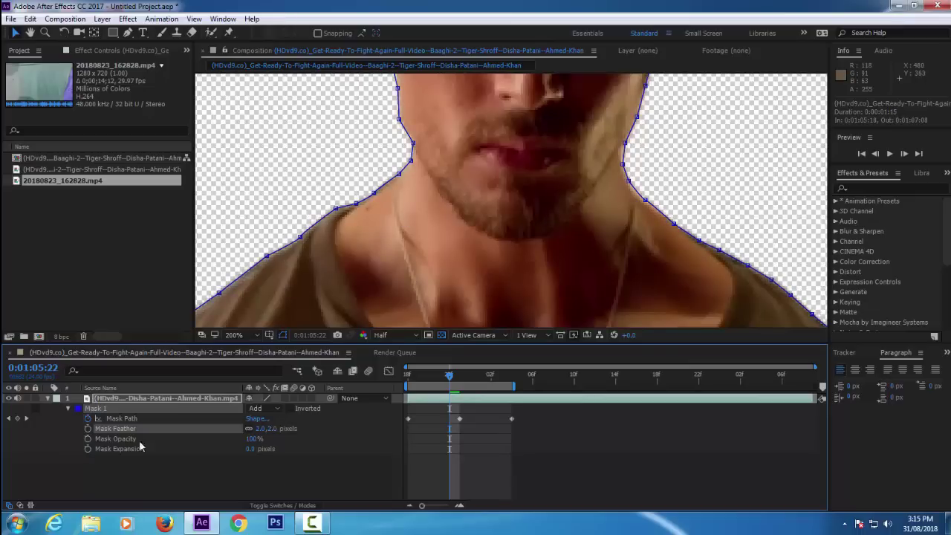
{"action": "left_click", "coordinate": [159, 484]}
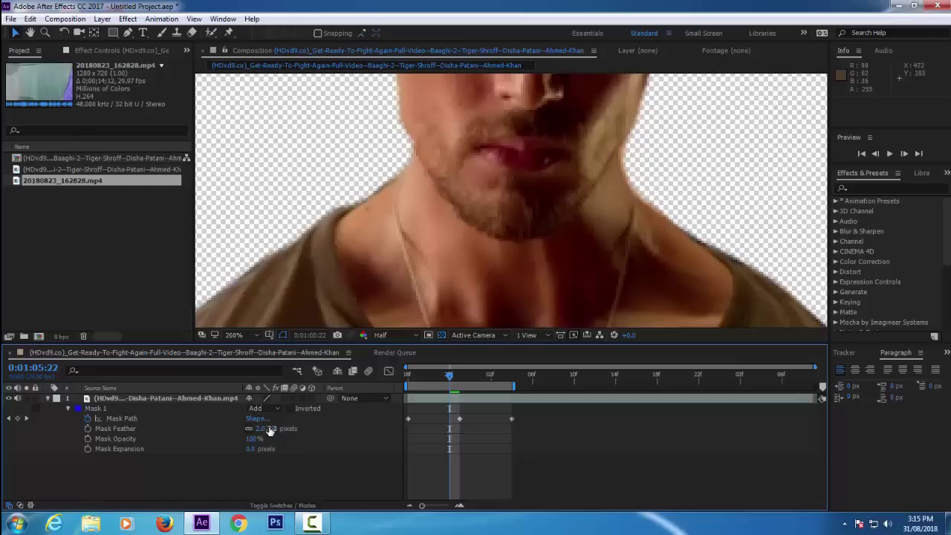
{"action": "mouse_move", "coordinate": [270, 431]}
{"action": "left_mouse_down"}
{"action": "mouse_move", "coordinate": [245, 431]}
{"action": "mouse_move", "coordinate": [262, 429]}
{"action": "left_mouse_up"}
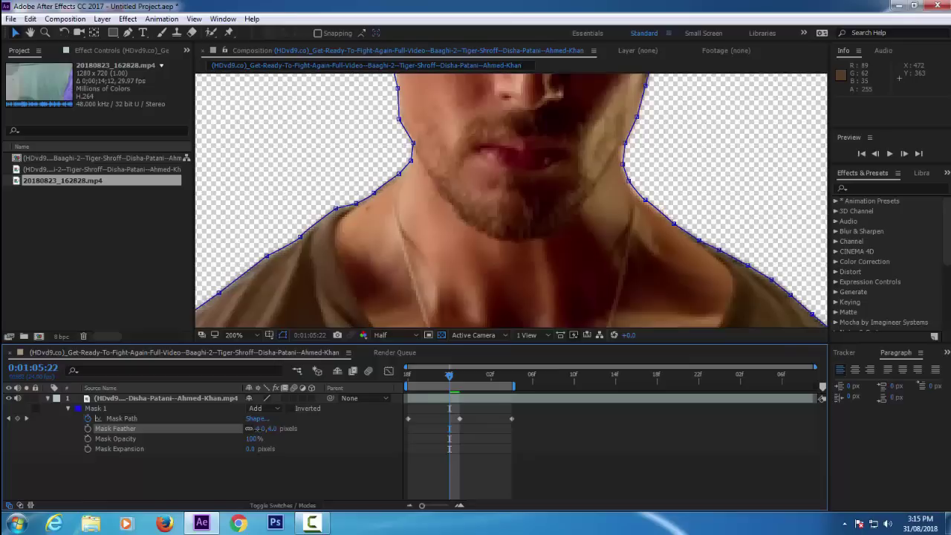
{"action": "left_click", "coordinate": [228, 257]}
{"action": "left_click", "coordinate": [158, 296]}
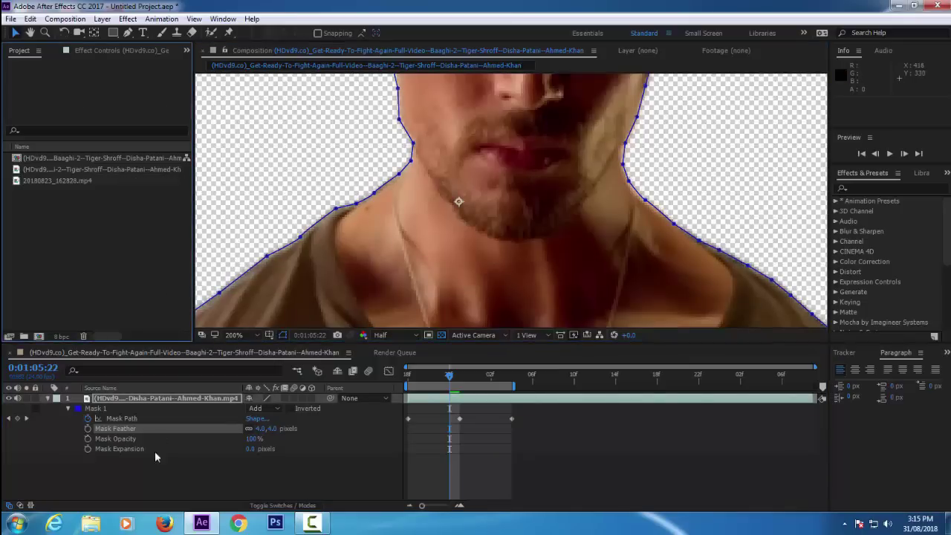
{"action": "left_click", "coordinate": [154, 476]}
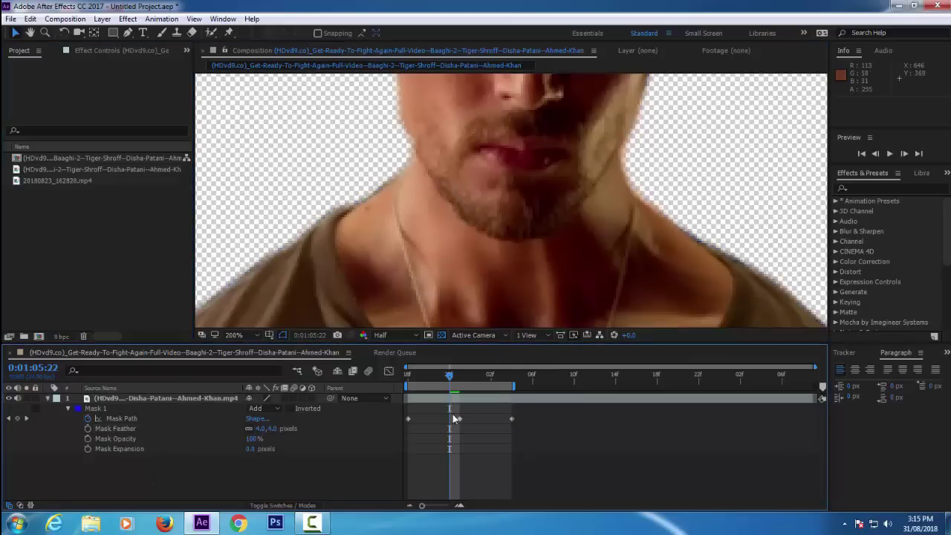
Preview the feathered cutout and collapse the footage layer's properties
{"action": "left_click", "coordinate": [890, 154]}
{"action": "left_click", "coordinate": [358, 468]}
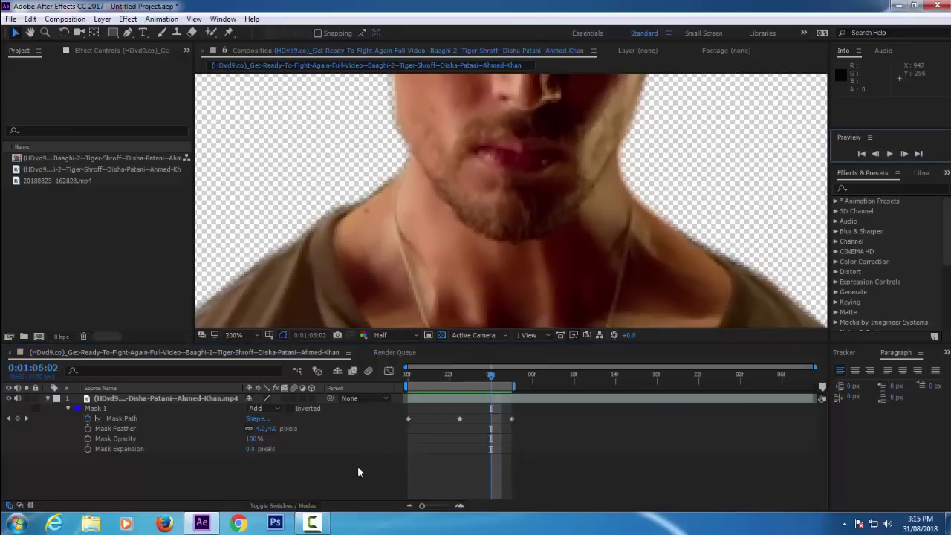
{"action": "left_click", "coordinate": [65, 407]}
{"action": "left_click", "coordinate": [47, 399]}
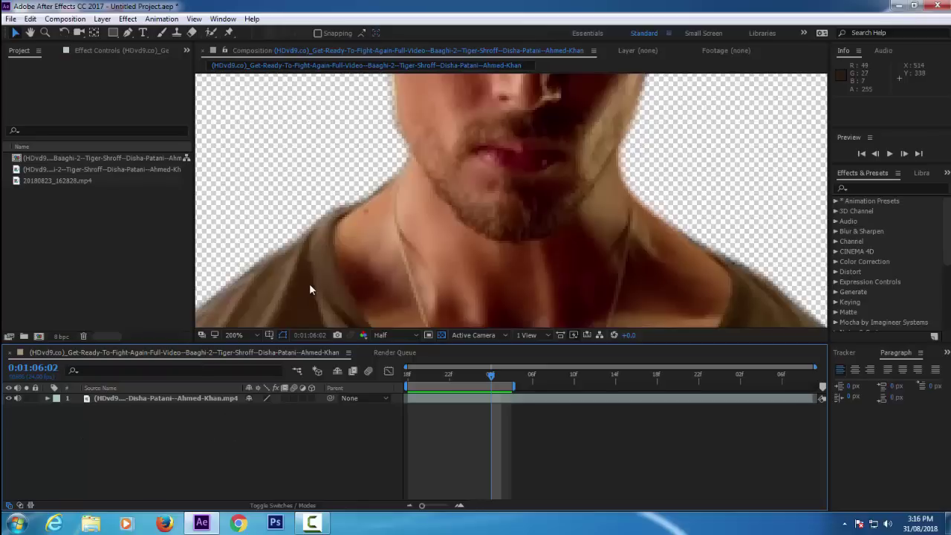
Turn off the transparency grid to show the whole cutout against the composition's green background
{"action": "scroll", "coordinate": [311, 288], "scroll_direction": "up", "scroll_amount": 3}
{"action": "scroll", "coordinate": [310, 283], "scroll_direction": "down", "scroll_amount": 10}
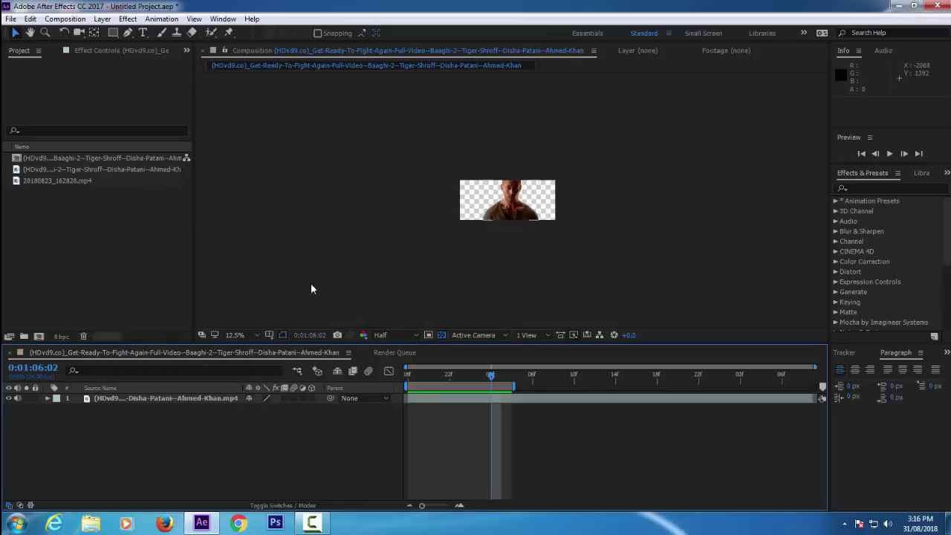
{"action": "scroll", "coordinate": [311, 283], "scroll_direction": "up", "scroll_amount": 3}
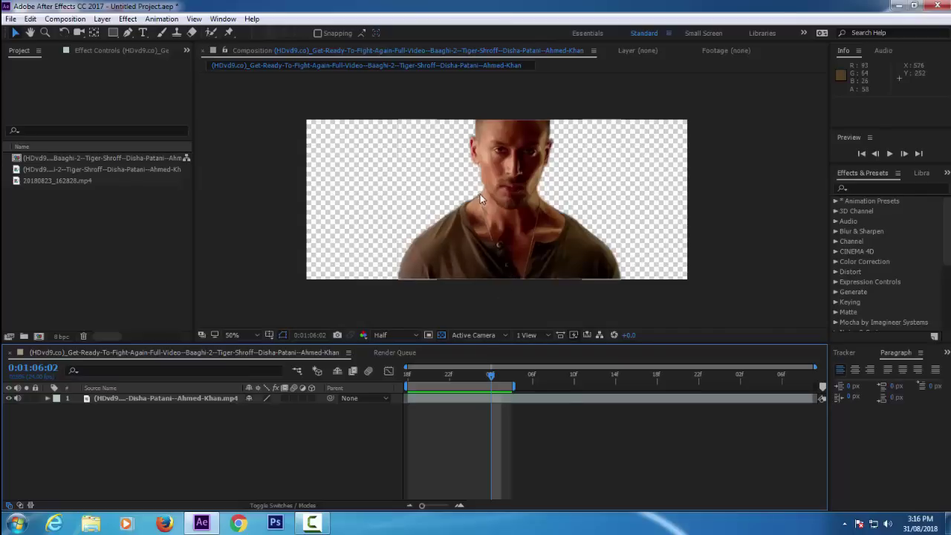
{"action": "left_click", "coordinate": [441, 336]}
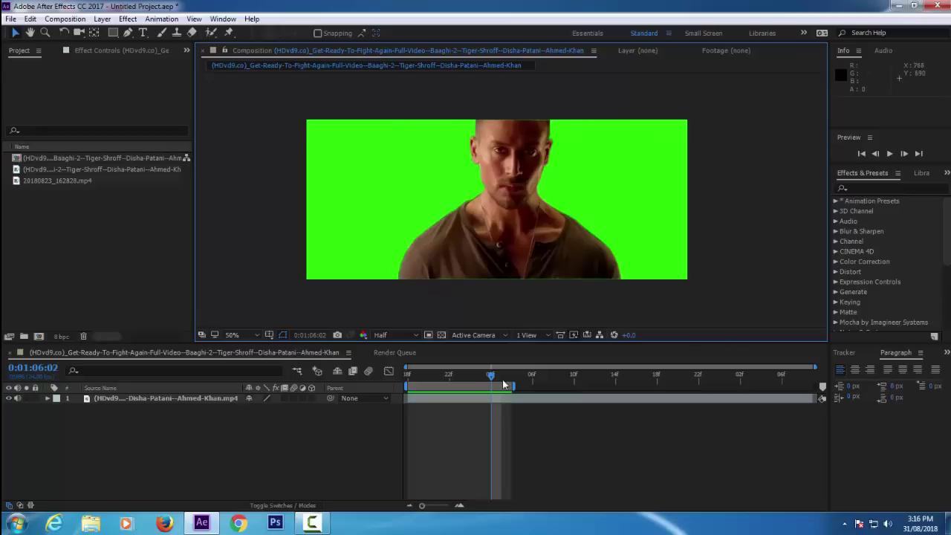
Play back the masked shot from the work area's start at 0:01:05:18 and stop it
{"action": "left_click_drag", "start_coordinate": [491, 376], "coordinate": [402, 375]}
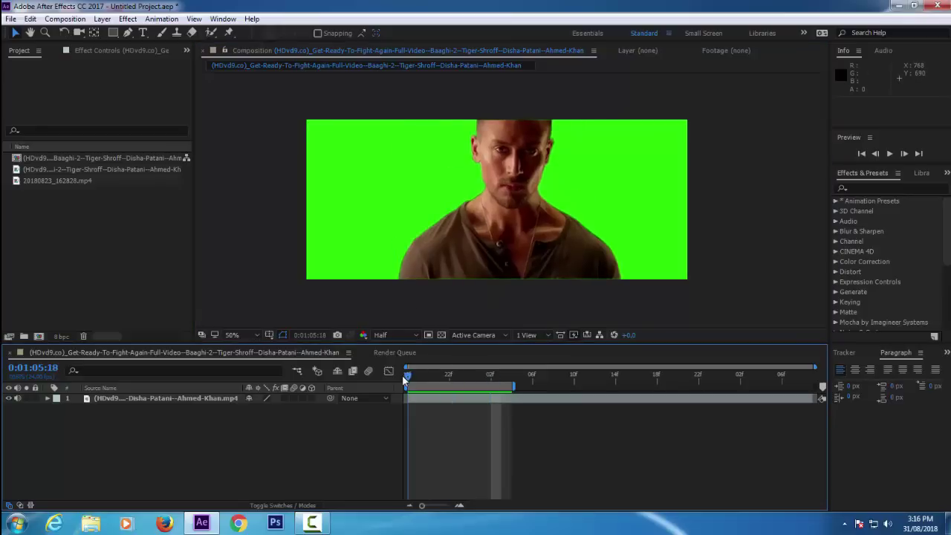
{"action": "left_click", "coordinate": [890, 153]}
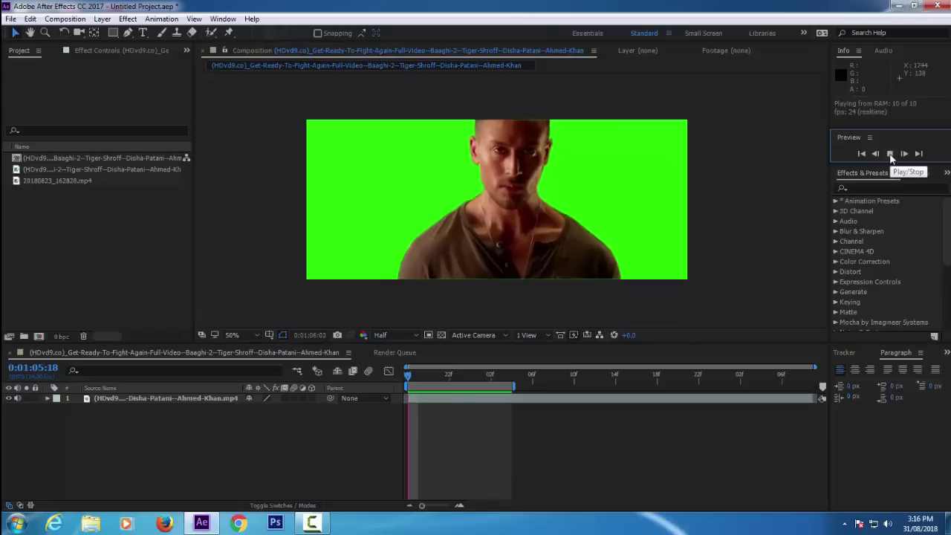
{"action": "left_click", "coordinate": [889, 153]}
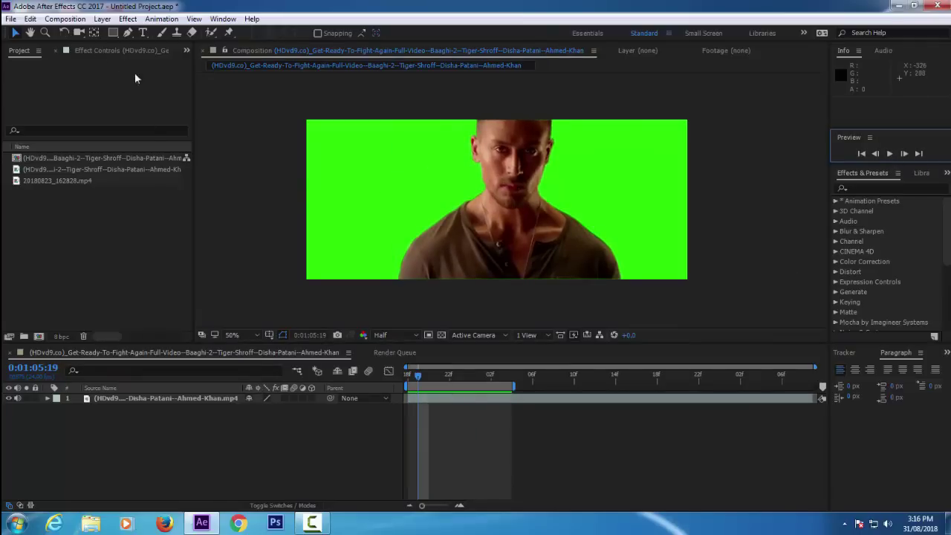
Change the composition's background color from green to near-black, hex 020302, in the composition settings
{"action": "left_click", "coordinate": [65, 19]}
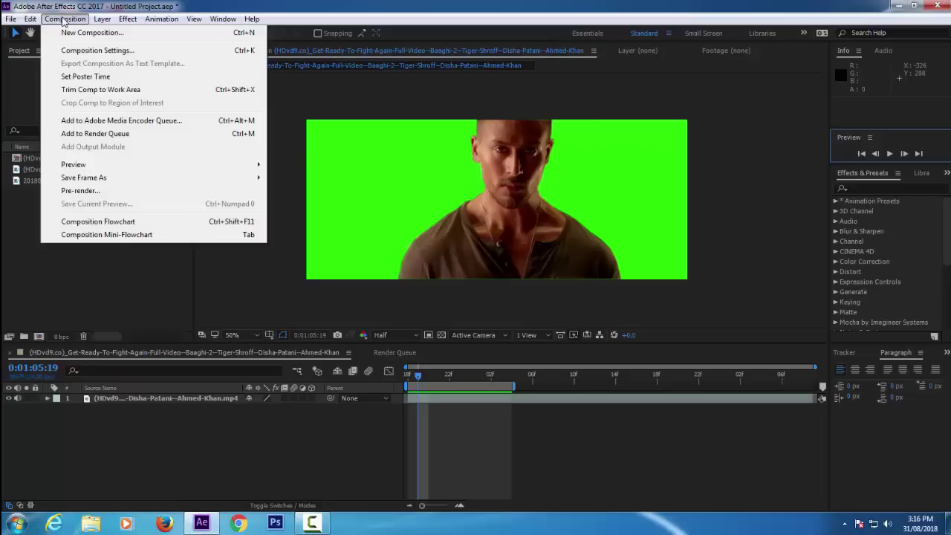
{"action": "left_click", "coordinate": [89, 50]}
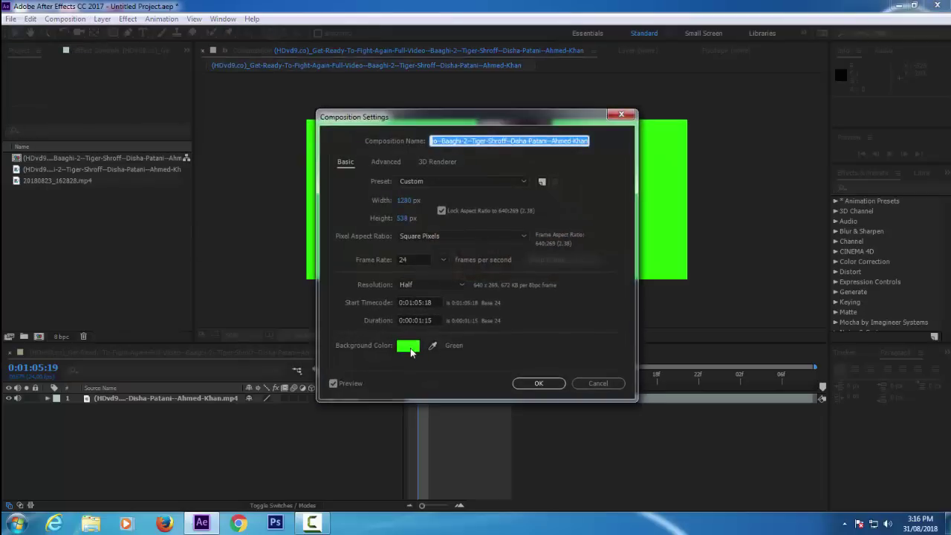
{"action": "left_click", "coordinate": [410, 348]}
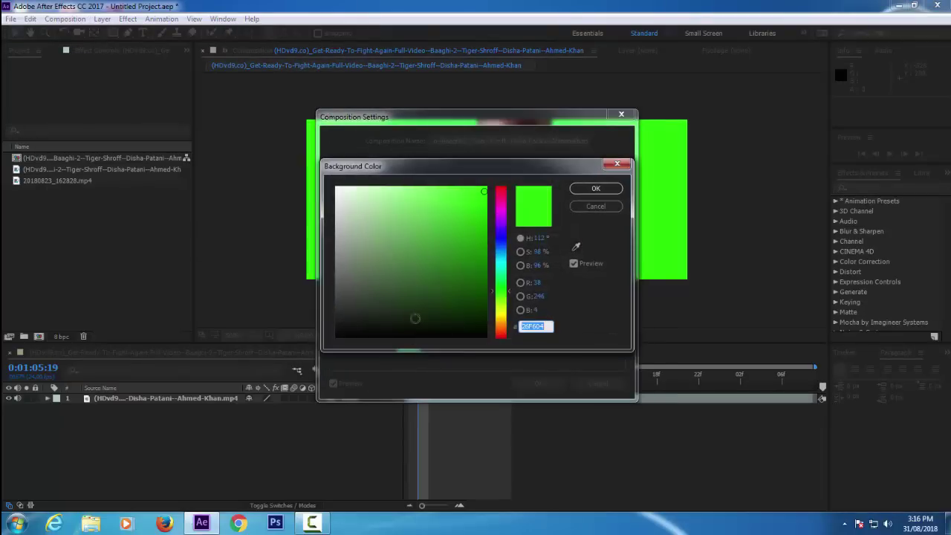
{"action": "left_click", "coordinate": [407, 336]}
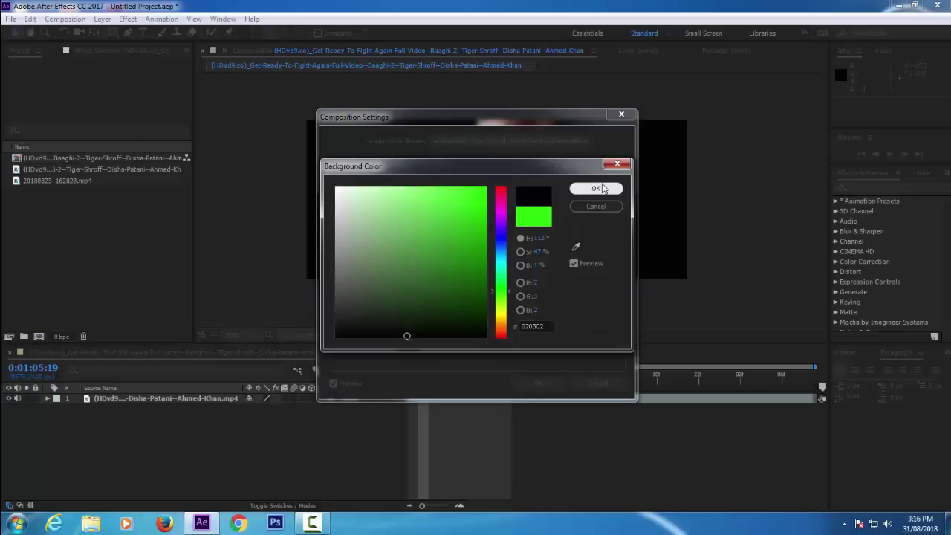
{"action": "left_click", "coordinate": [604, 190]}
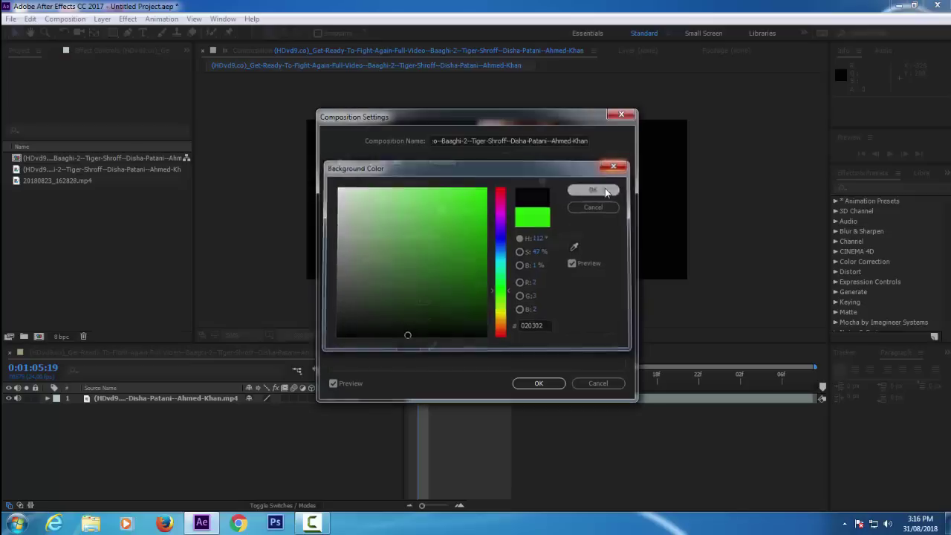
{"action": "left_click", "coordinate": [552, 384]}
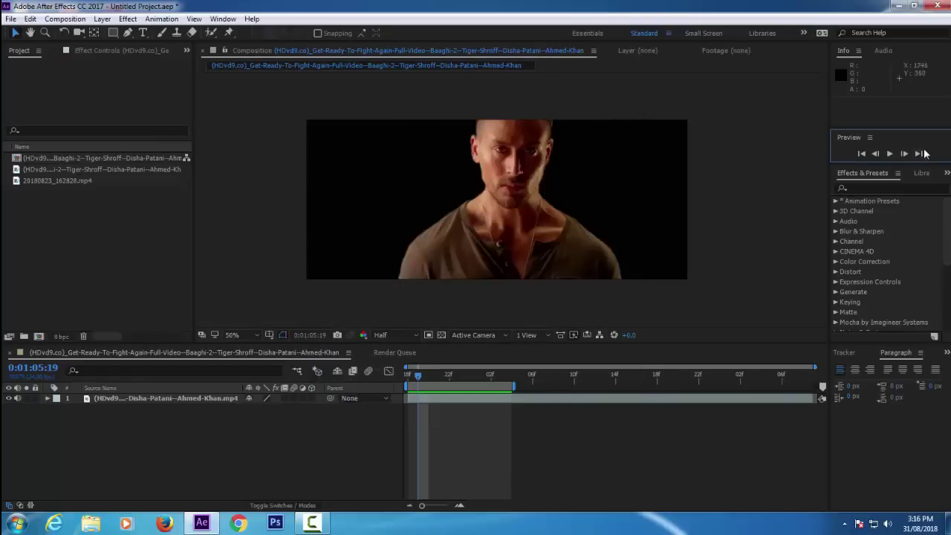
Play back the cutout against the dark background, stop it, and return the current time to 0:01:05:18
{"action": "left_click", "coordinate": [891, 154]}
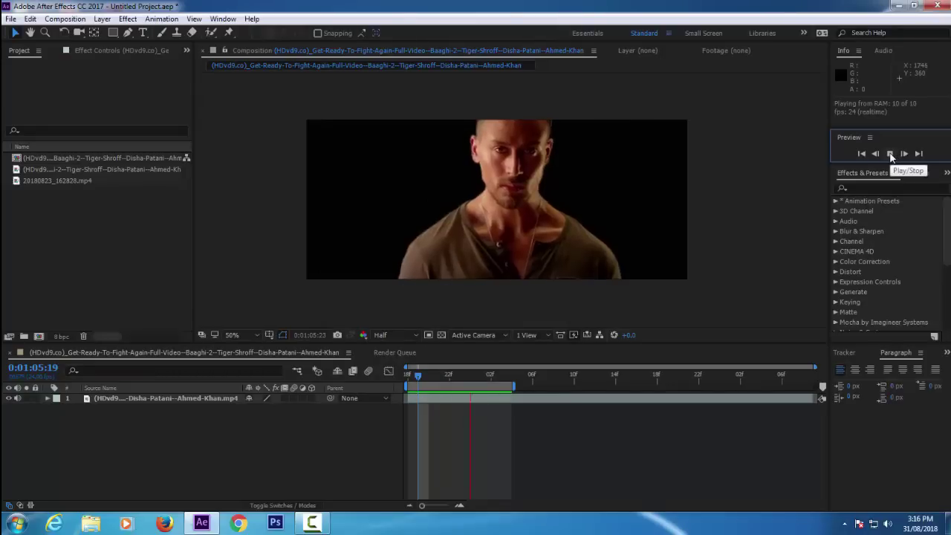
{"action": "left_click", "coordinate": [890, 154]}
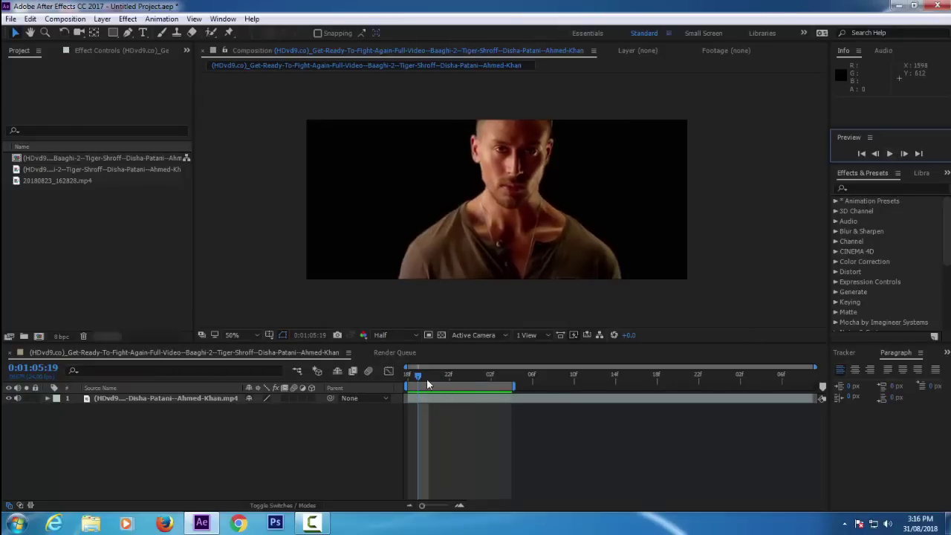
{"action": "left_click_drag", "start_coordinate": [419, 379], "coordinate": [407, 378]}
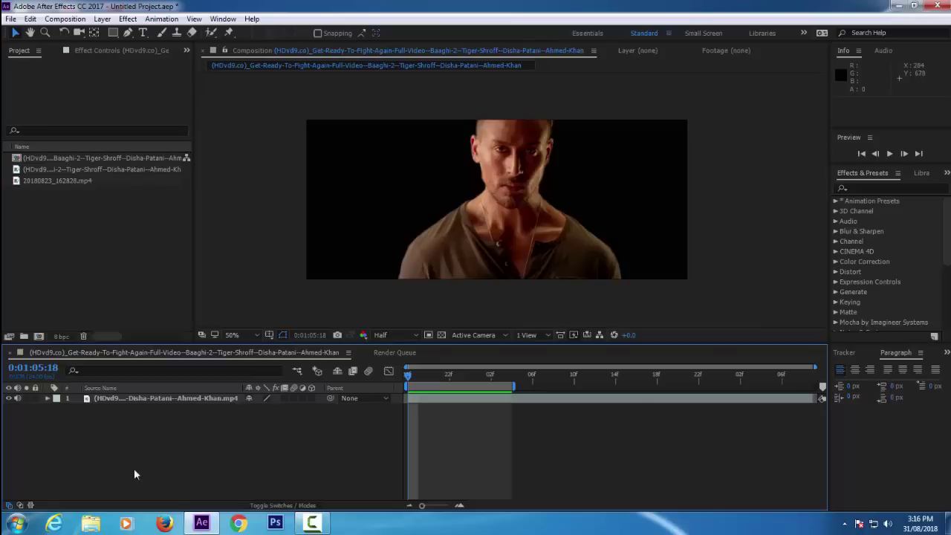
Import the mountain landscape clip 04_RENDER-OUTPUT_WIDESCREEN_FORMAT1 from the data e (E:) drive as footage
{"action": "left_click", "coordinate": [60, 245]}
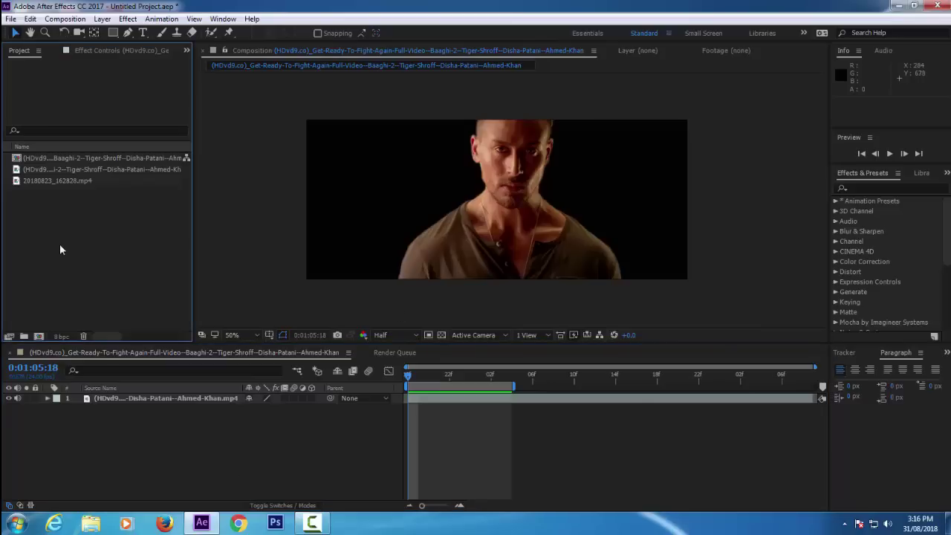
{"action": "double_click", "coordinate": [61, 246]}
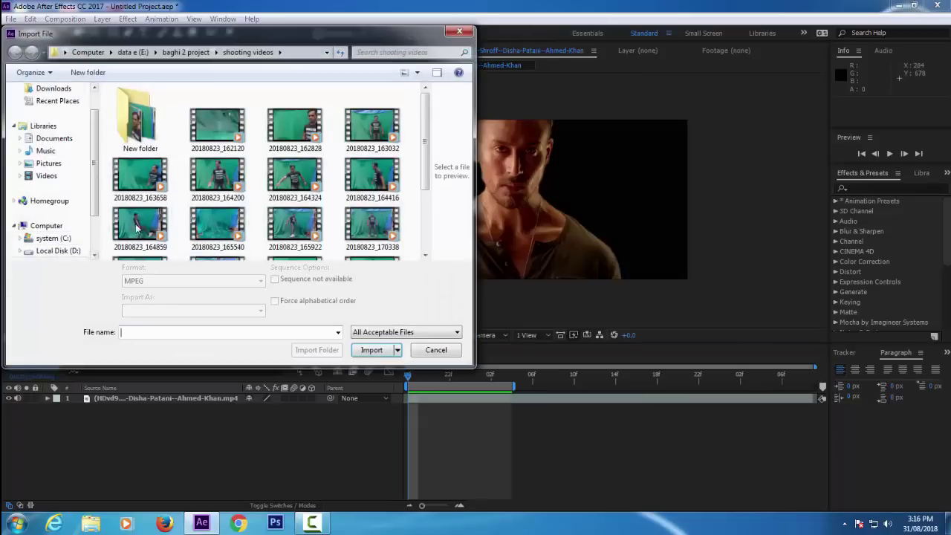
{"action": "left_click", "coordinate": [189, 53]}
{"action": "double_click", "coordinate": [219, 197]}
{"action": "left_click", "coordinate": [49, 237]}
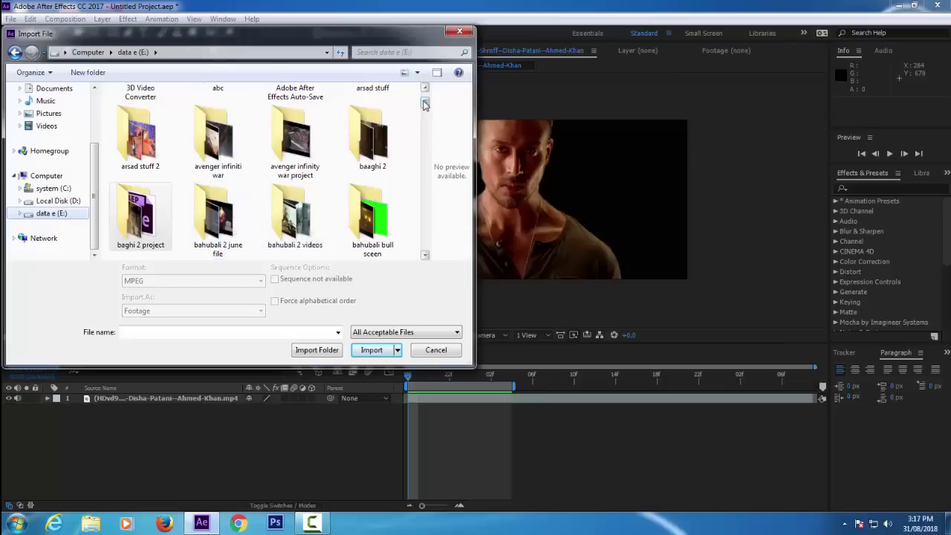
{"action": "left_click_drag", "start_coordinate": [423, 104], "coordinate": [425, 123]}
{"action": "scroll", "coordinate": [229, 159], "scroll_direction": "down", "scroll_amount": 1}
{"action": "double_click", "coordinate": [230, 159]}
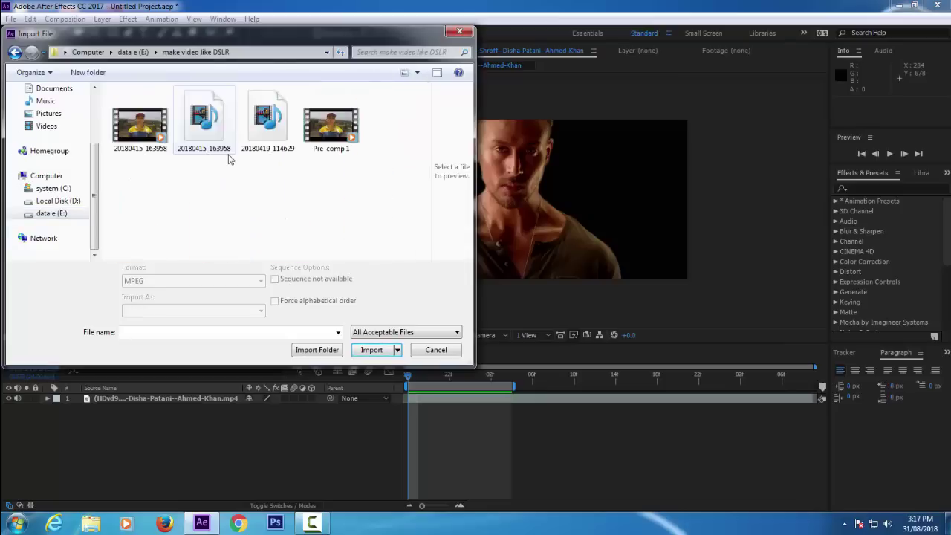
{"action": "left_click", "coordinate": [15, 52]}
{"action": "left_click_drag", "start_coordinate": [425, 122], "coordinate": [428, 148]}
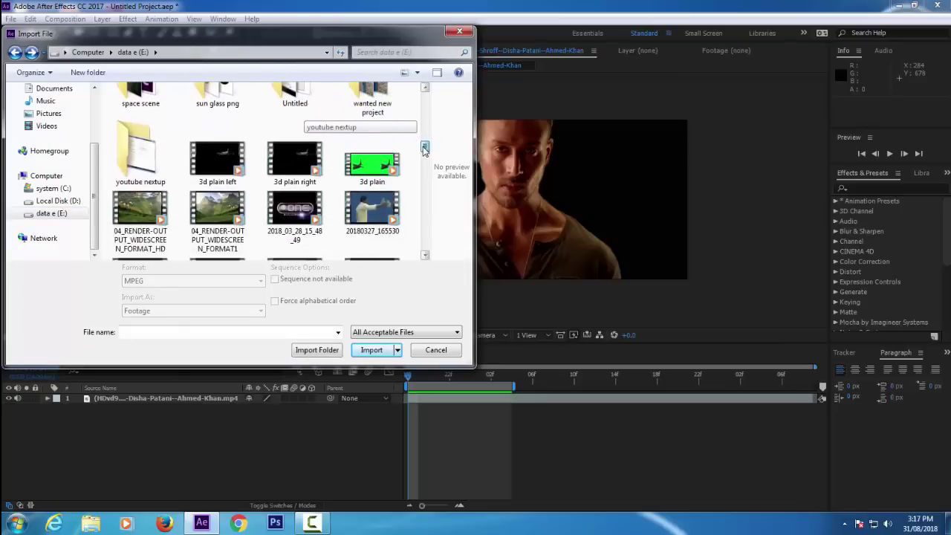
{"action": "double_click", "coordinate": [215, 212]}
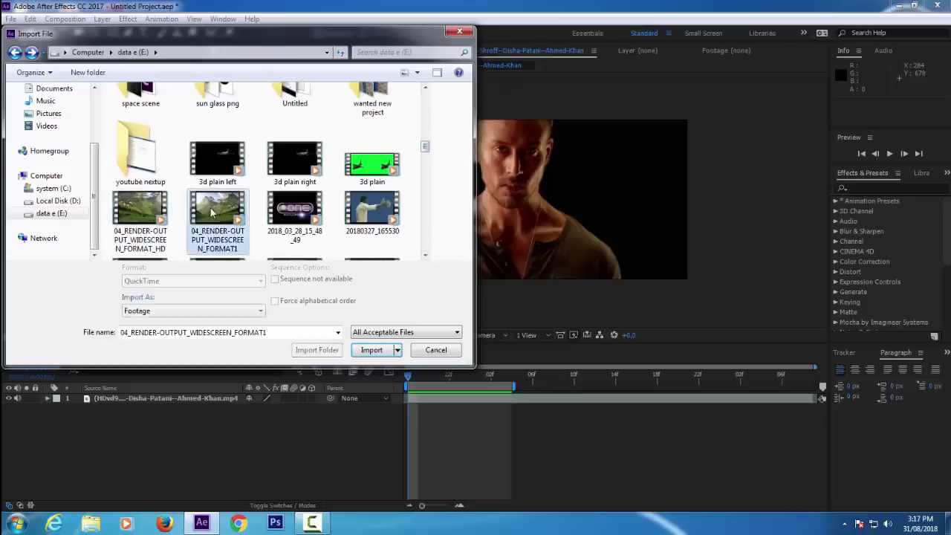
Place the landscape clip beneath the masked man's layer and scale it to 67%
{"action": "left_click_drag", "start_coordinate": [134, 243], "coordinate": [97, 431]}
{"action": "left_click", "coordinate": [144, 407]}
{"action": "key", "text": "s"}
{"action": "left_click_drag", "start_coordinate": [266, 421], "coordinate": [241, 422]}
Play back the man over the mountain landscape, stop it, and return the current time to 0:01:05:18
{"action": "left_click", "coordinate": [889, 155]}
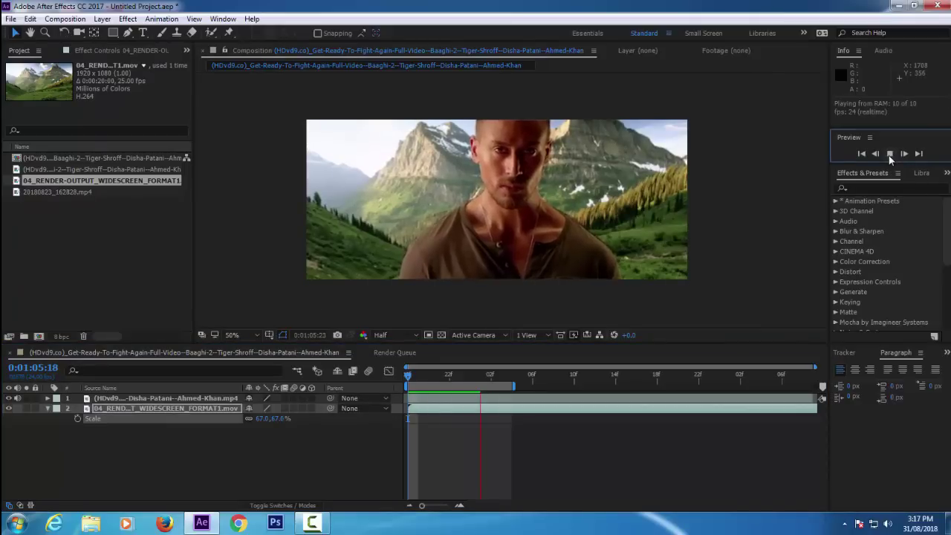
{"action": "left_click", "coordinate": [889, 154]}
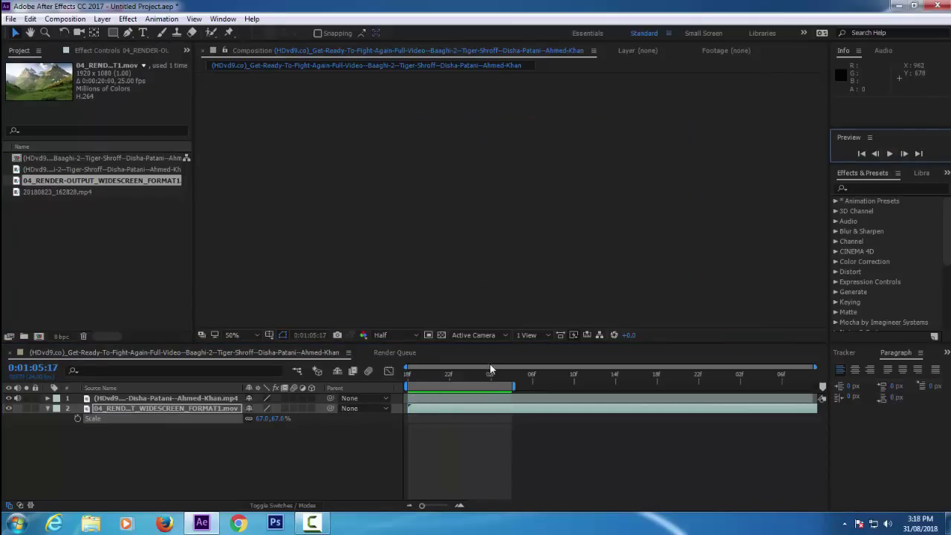
{"action": "left_click", "coordinate": [419, 377]}
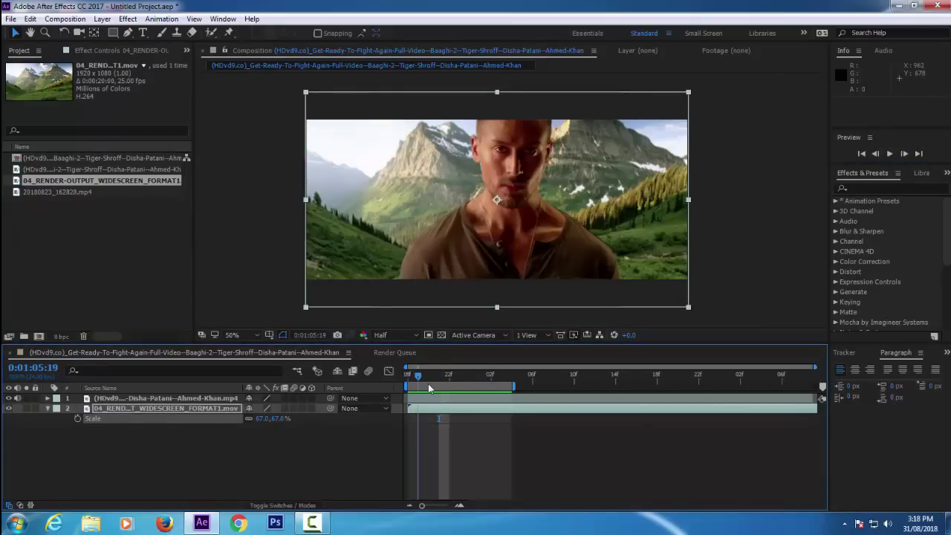
{"action": "left_click", "coordinate": [407, 390]}
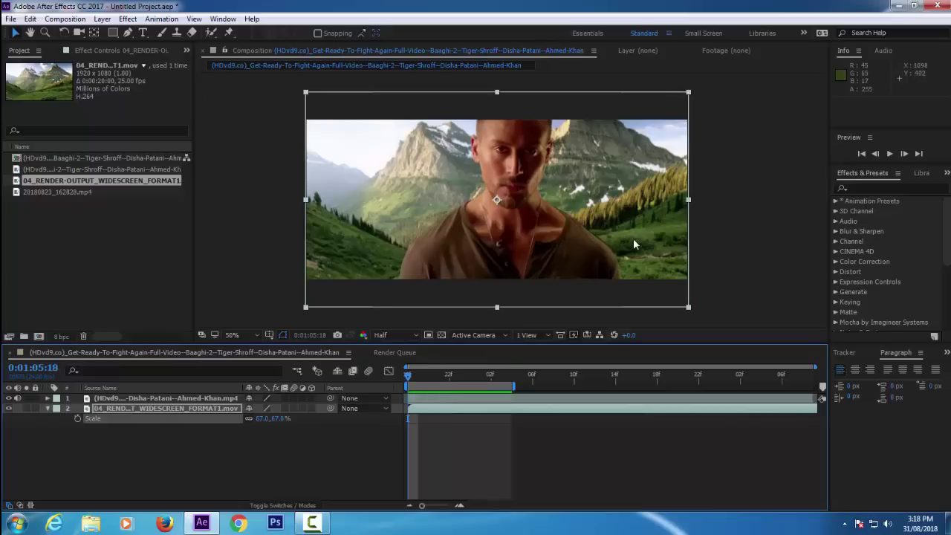